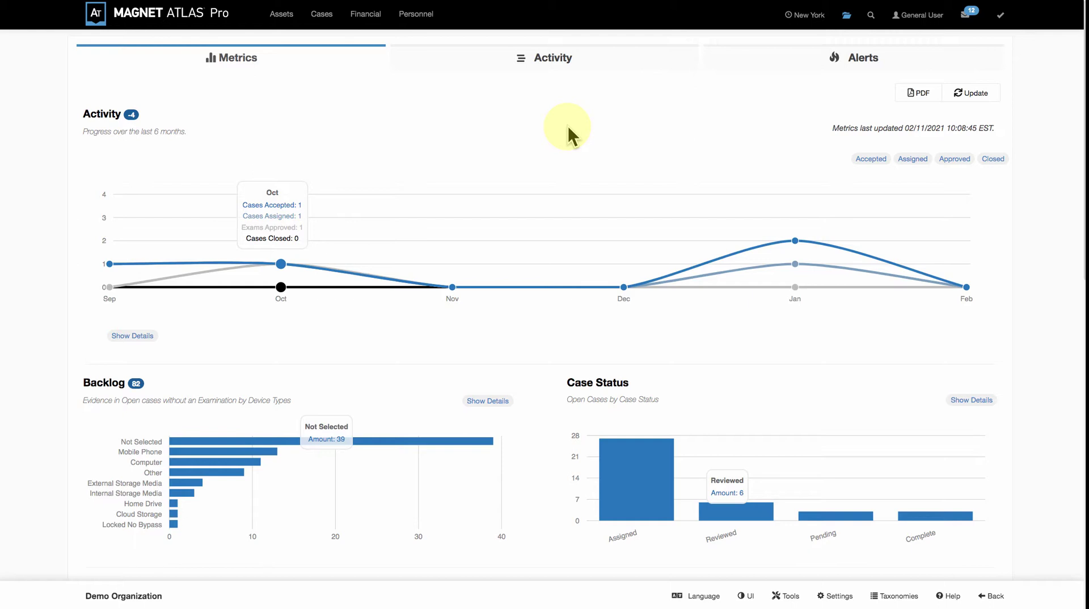
# Step: Switch from the Metrics dashboard to the Cases section in the top navigation bar
pyautogui.click(238, 13)
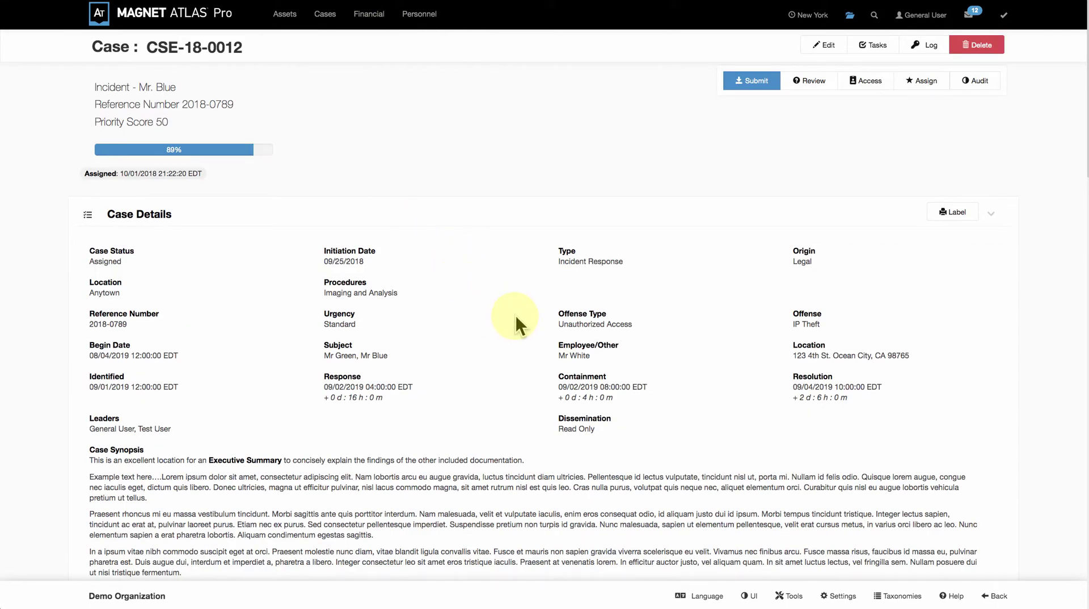
# Step: Show the five examinations of case CSE-18-0012 under its Records Examinations tab
pyautogui.scroll(-15, 513, 317)
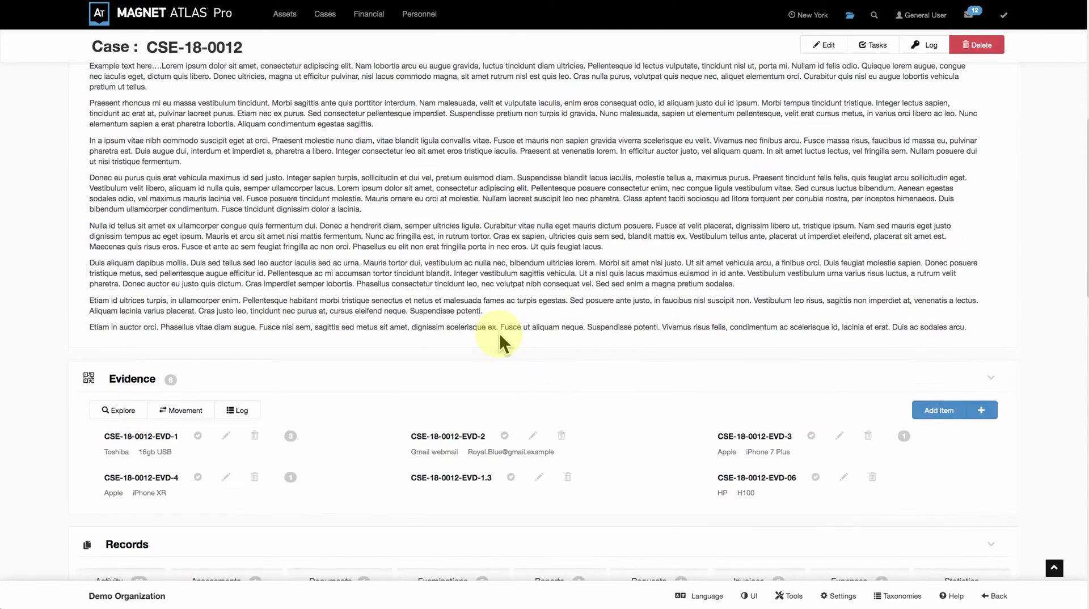
pyautogui.scroll(1, 230, 138)
pyautogui.moveTo(159, 92); pyautogui.dragTo(97, 94)
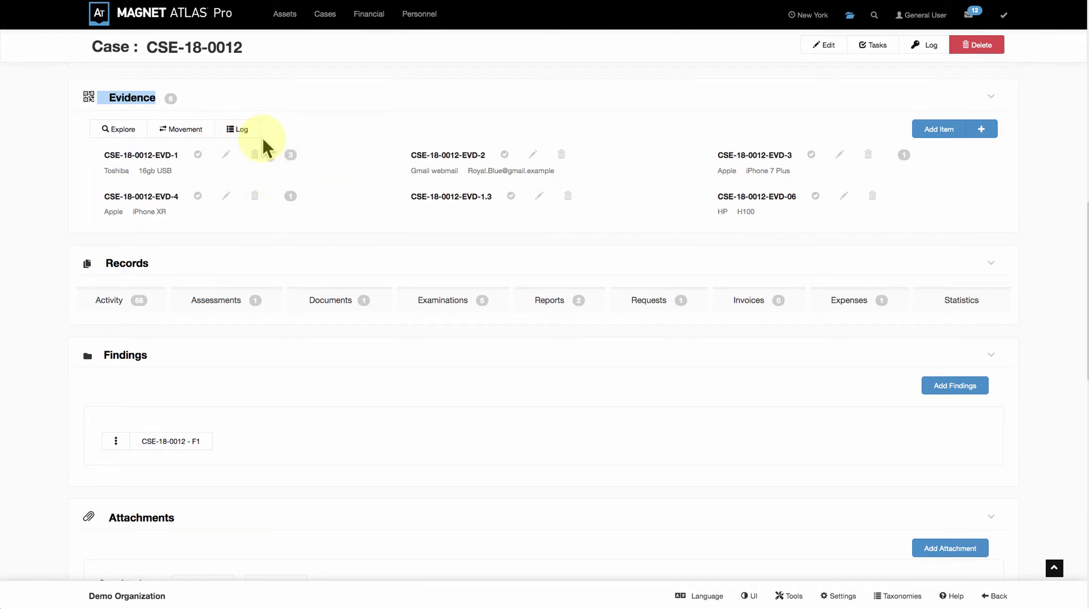
pyautogui.click(442, 300)
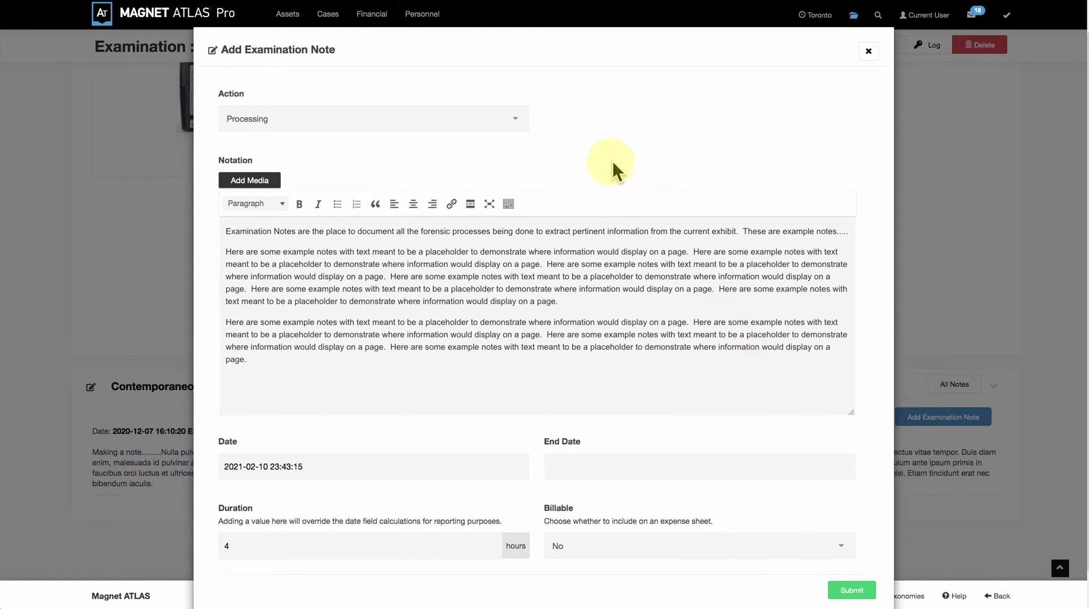
# Step: Review the examination note's Action choices, leaving Processing selected
pyautogui.click(526, 126)
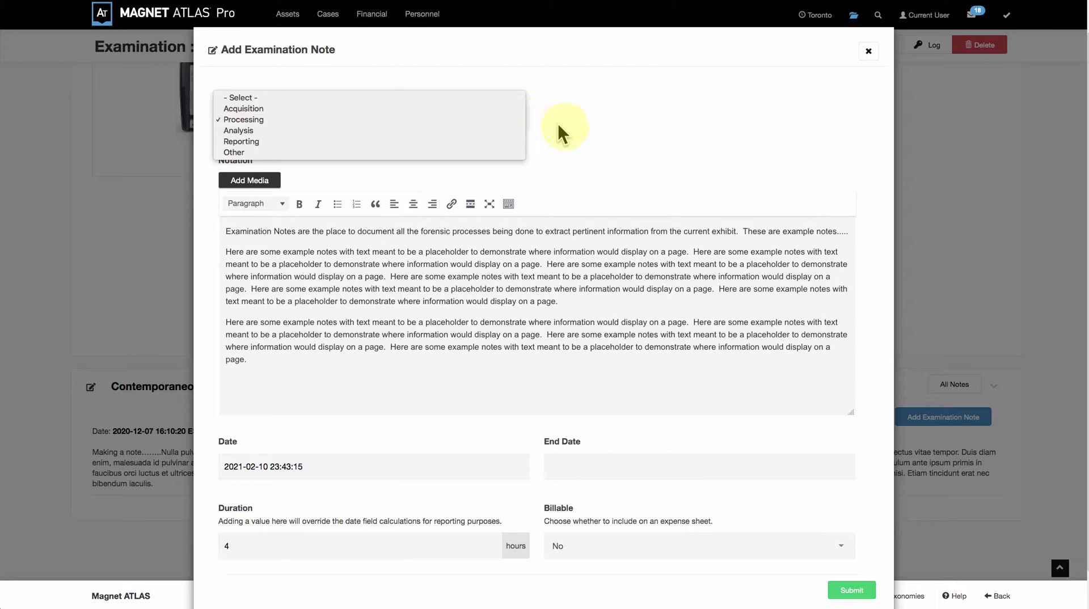
pyautogui.press('Escape')
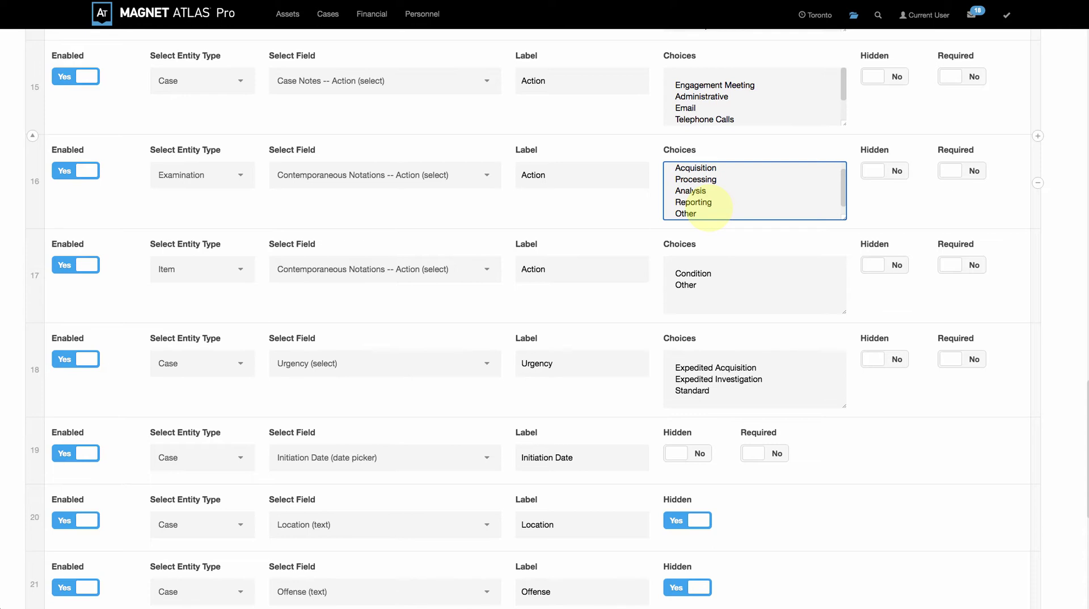
pyautogui.scroll(1, 709, 207)
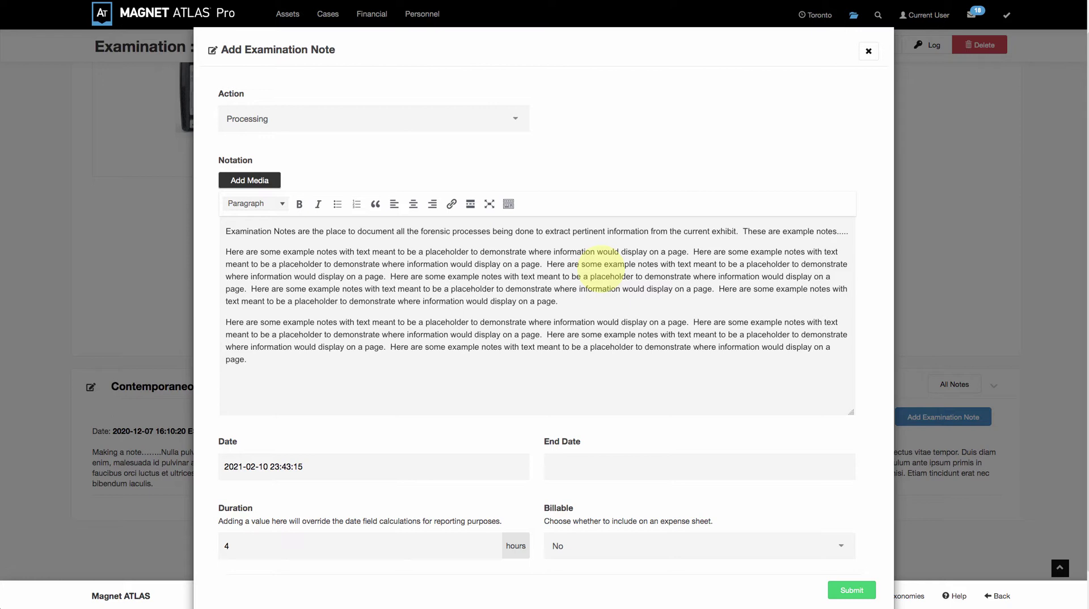
# Step: Keep Processing as the note's action and leave the notation text unchanged
pyautogui.click(523, 118)
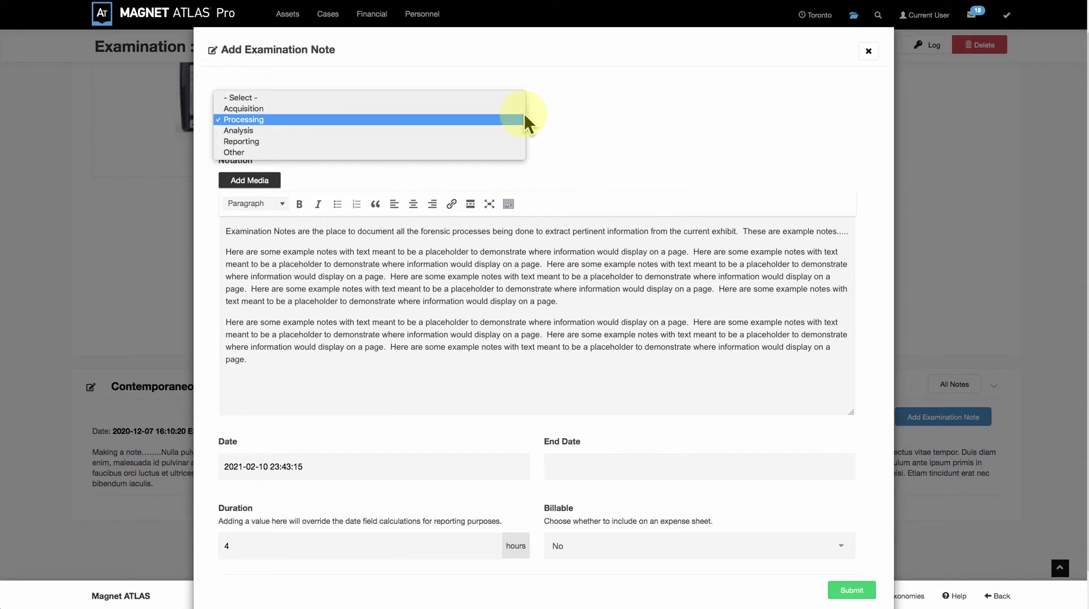
pyautogui.click(312, 119)
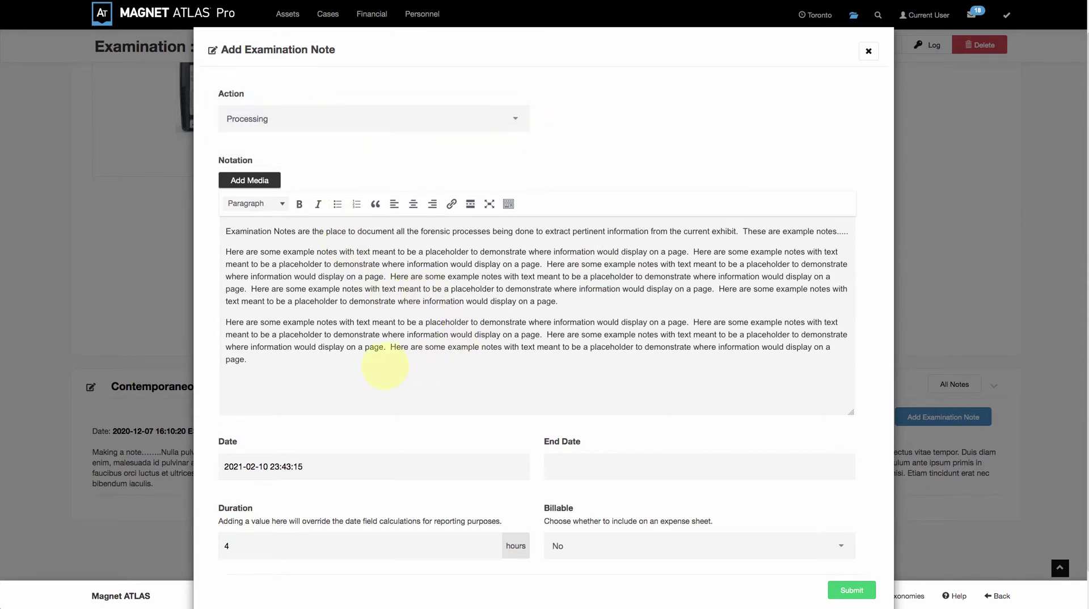
pyautogui.moveTo(381, 367); pyautogui.dragTo(260, 283)
pyautogui.click(379, 392)
pyautogui.scroll(-2, 385, 400)
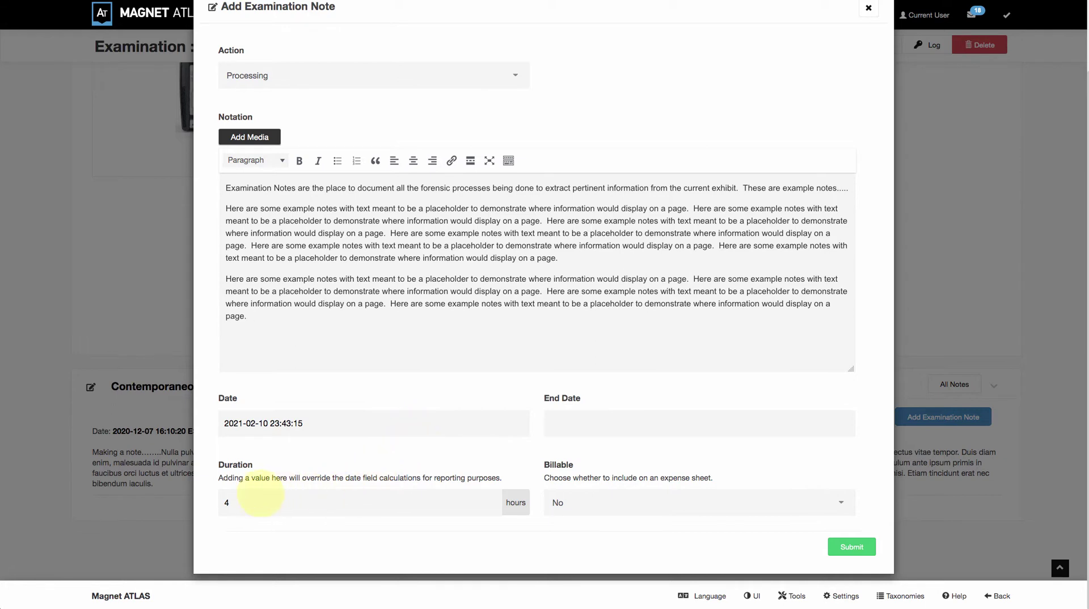
# Step: Check the Duration of 4 and both date pickers, then mark the note billable at $150
pyautogui.doubleClick(229, 502)
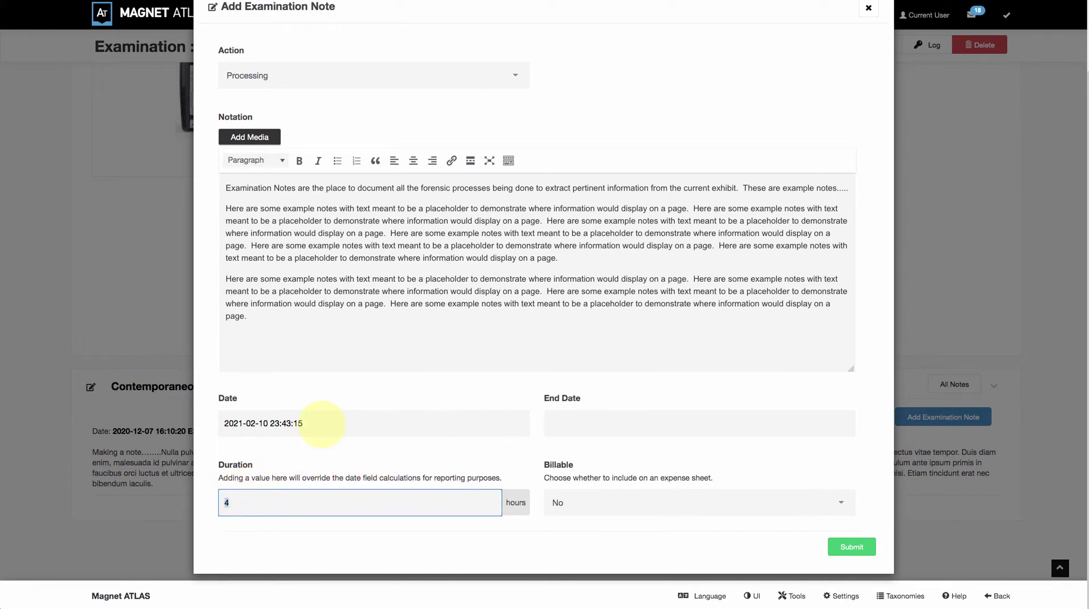
pyautogui.click(322, 424)
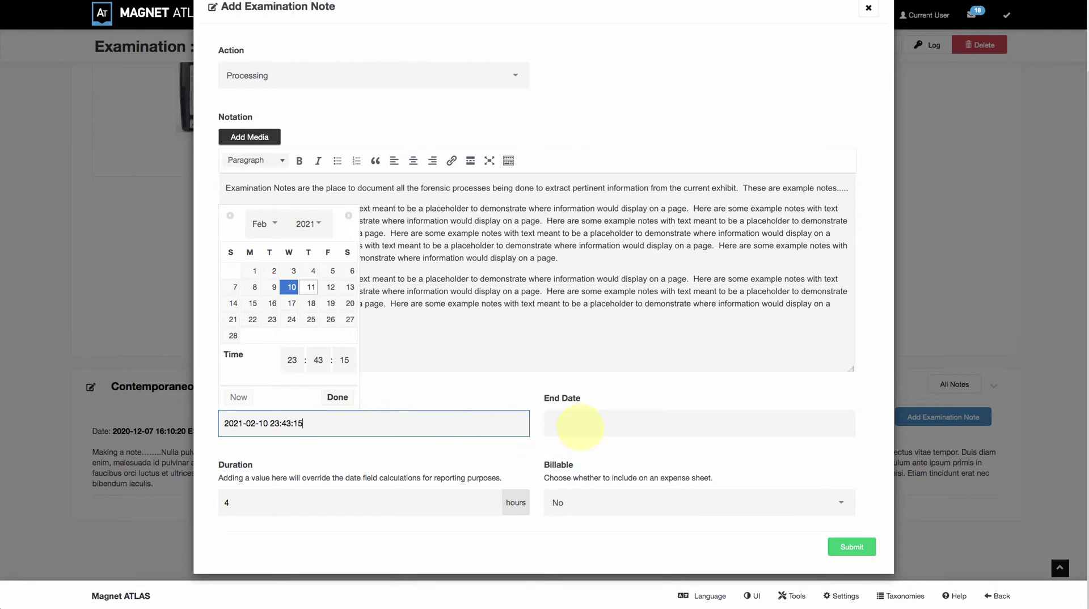
pyautogui.click(579, 427)
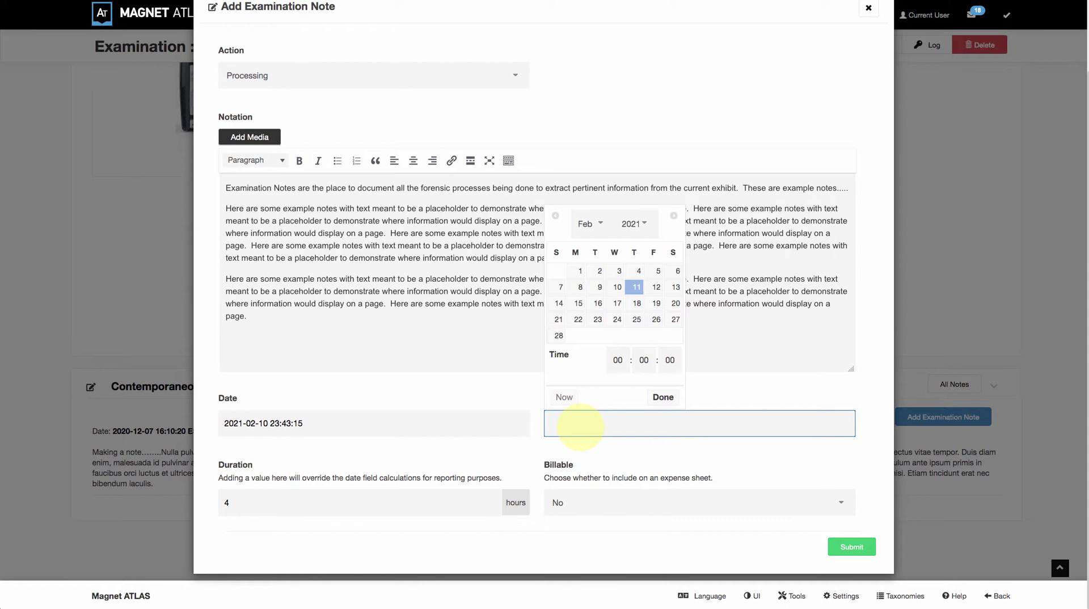
pyautogui.click(476, 452)
pyautogui.doubleClick(227, 502)
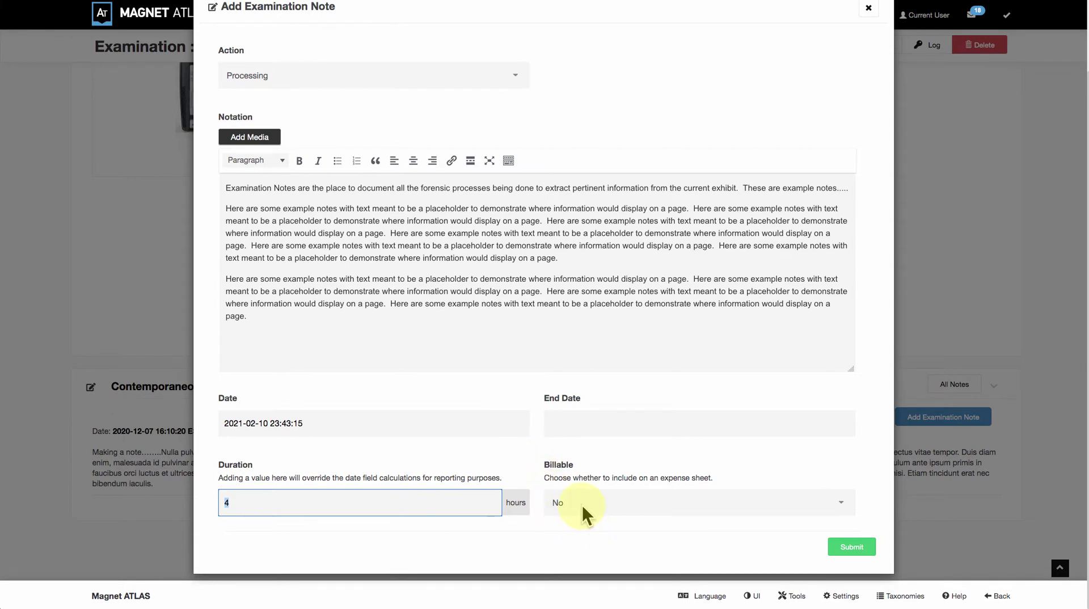
pyautogui.click(584, 513)
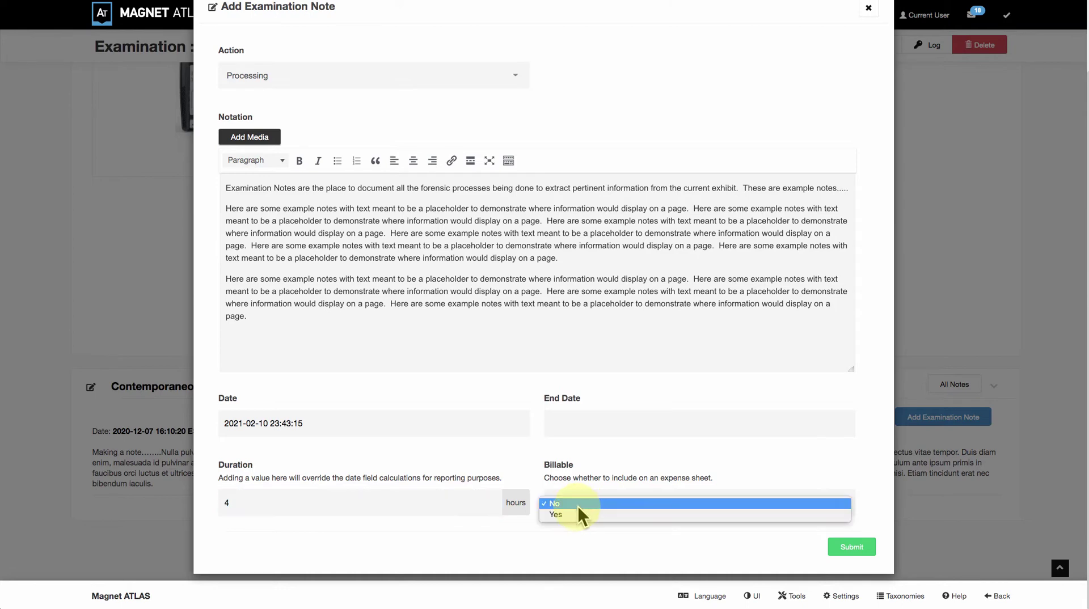
pyautogui.click(574, 519)
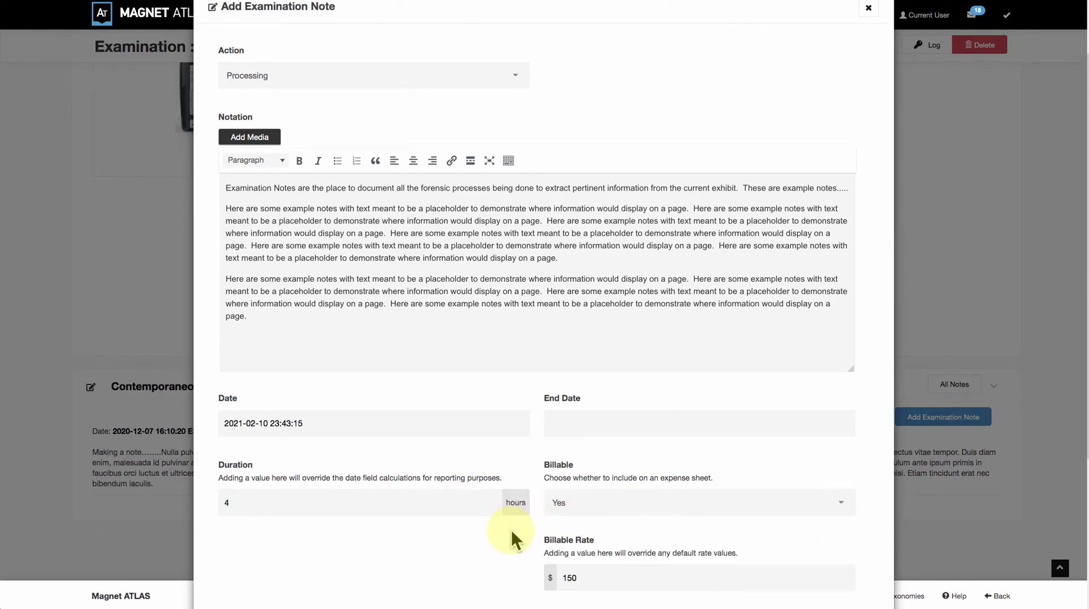
# Step: Inspect the Billable Rate of 150, Billable Duration and empty Billable Amount fields
pyautogui.scroll(-3, 512, 530)
pyautogui.scroll(-4, 512, 530)
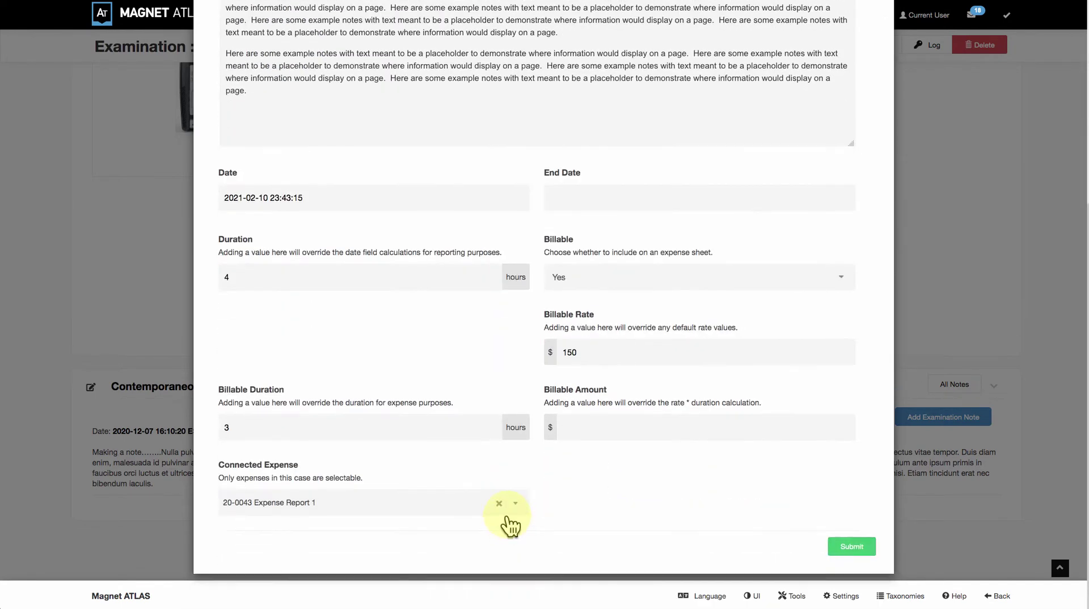
pyautogui.click(569, 352)
pyautogui.moveTo(571, 352); pyautogui.dragTo(563, 354)
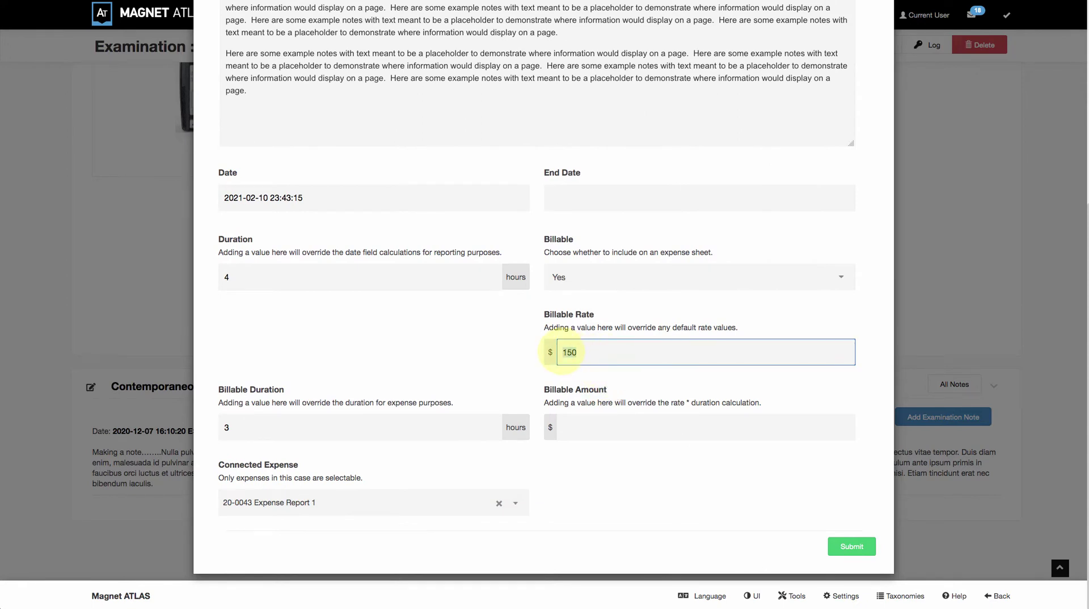
pyautogui.click(256, 427)
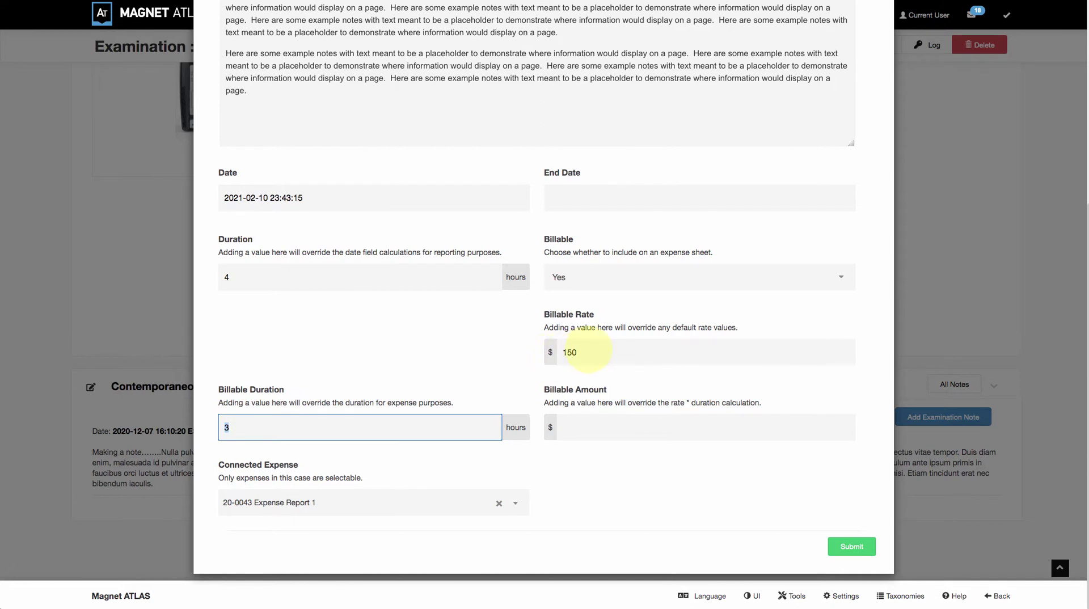
pyautogui.click(570, 352)
pyautogui.doubleClick(567, 352)
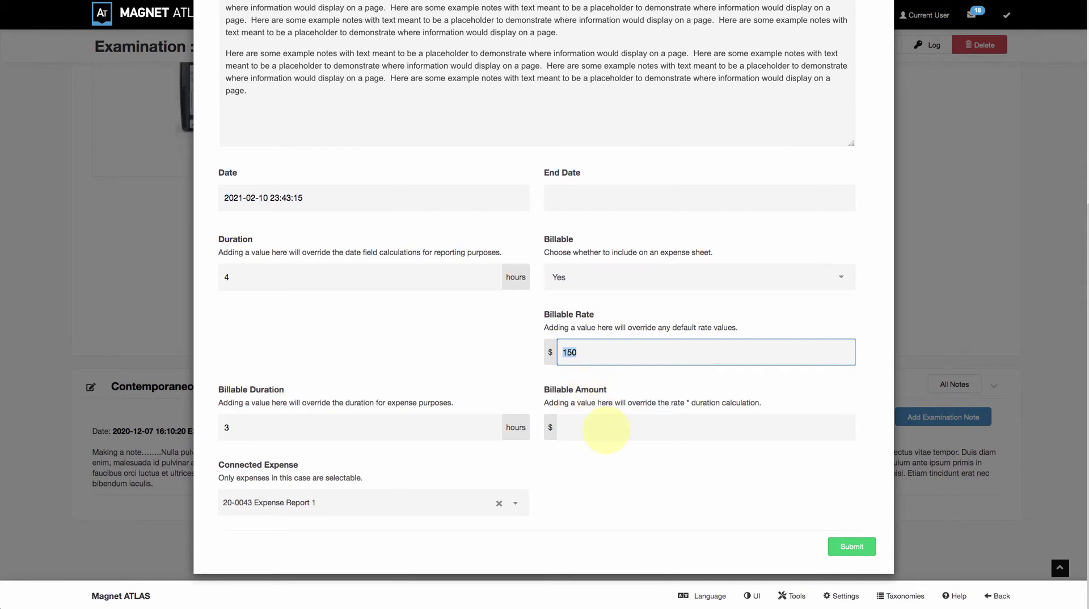
pyautogui.click(606, 429)
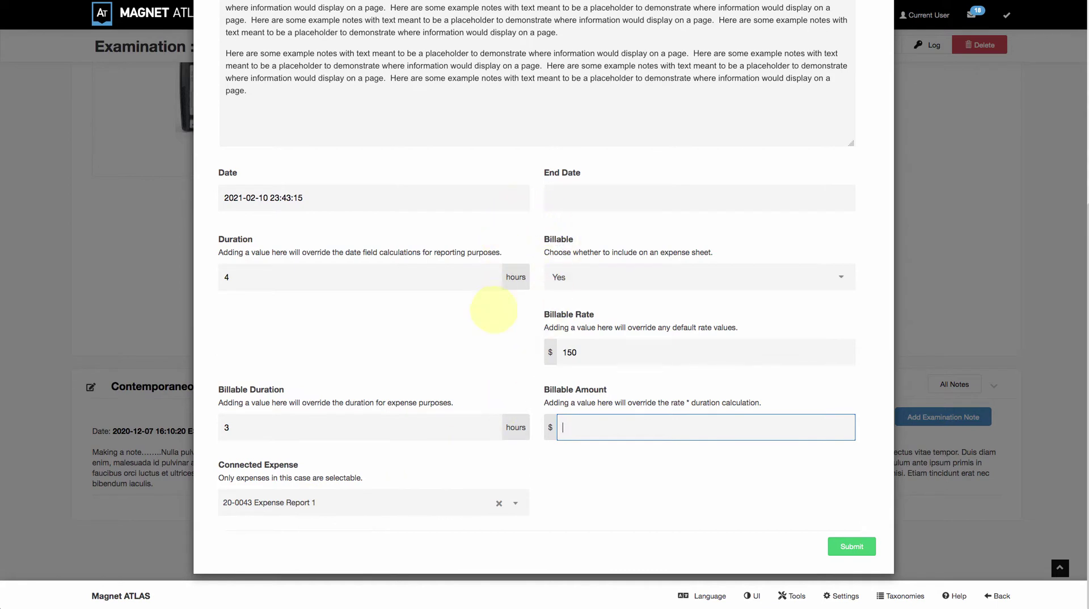
# Step: Set Billable back to No so the billing fields disappear
pyautogui.click(584, 272)
pyautogui.click(584, 267)
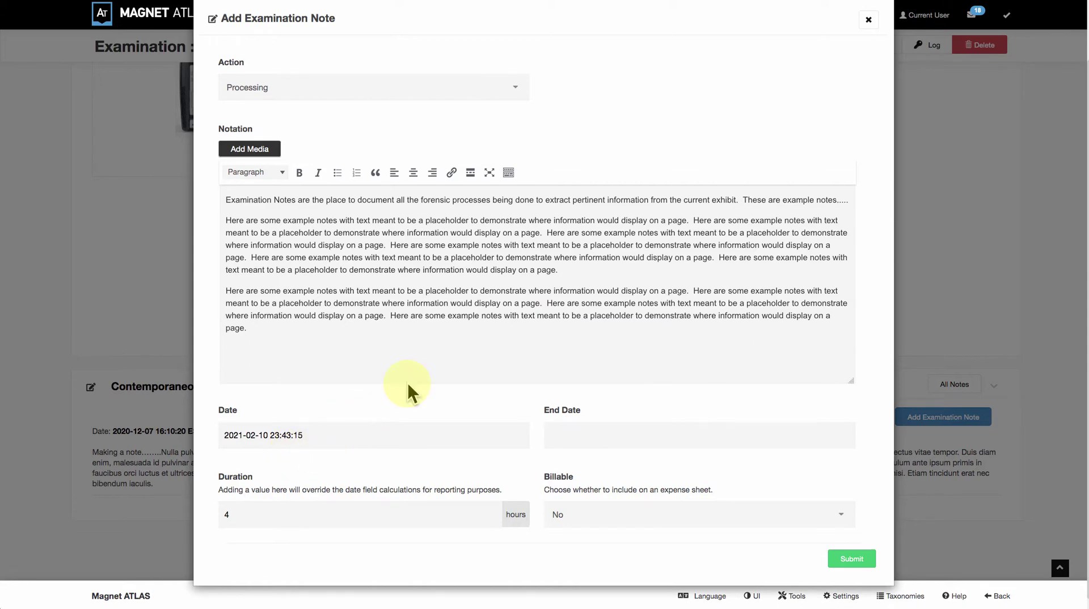
pyautogui.scroll(2, 406, 381)
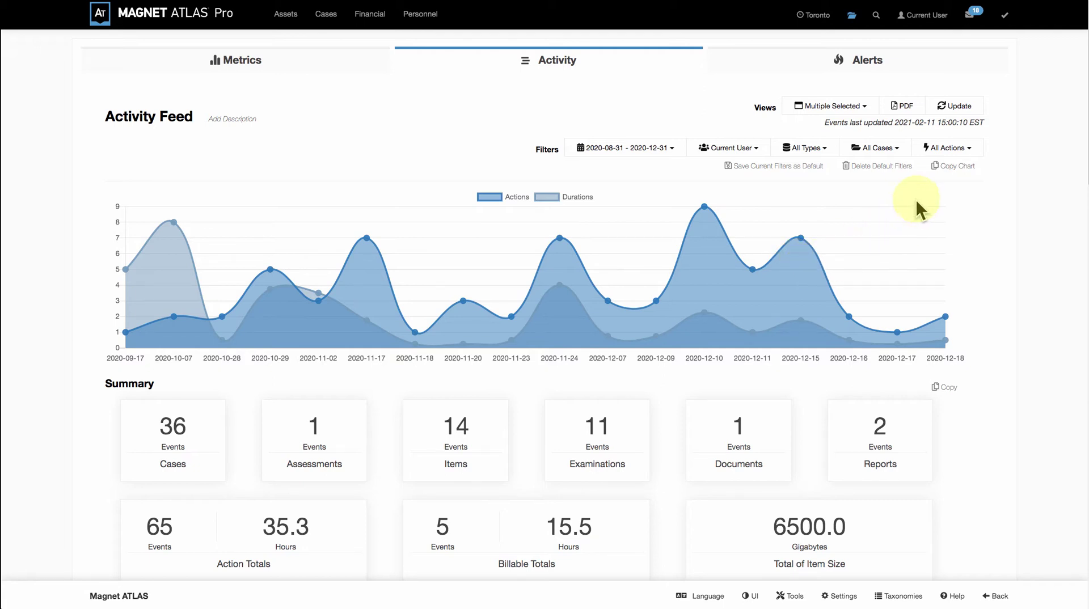
# Step: Clear the action filter and try Created, Assigned, Approved and Closed action types
pyautogui.click(946, 148)
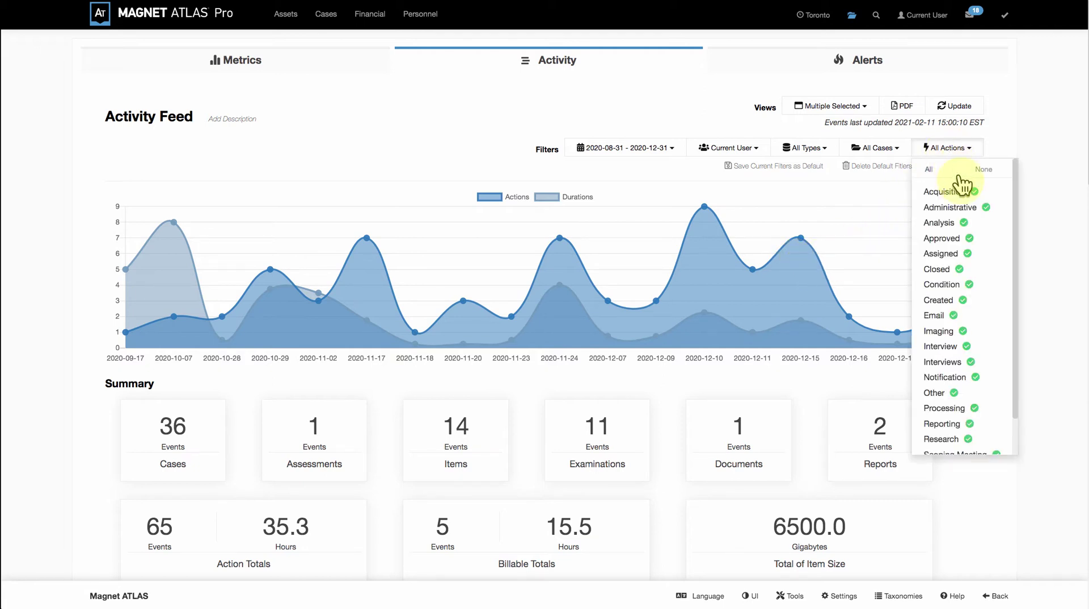
pyautogui.scroll(-1, 964, 436)
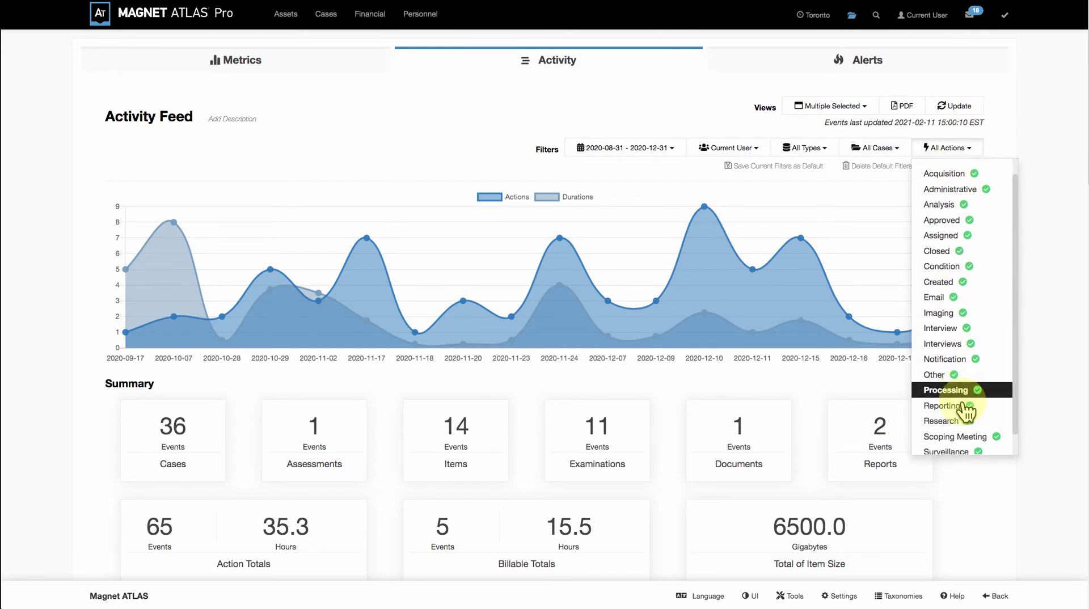
pyautogui.scroll(-2, 968, 414)
pyautogui.scroll(3, 961, 420)
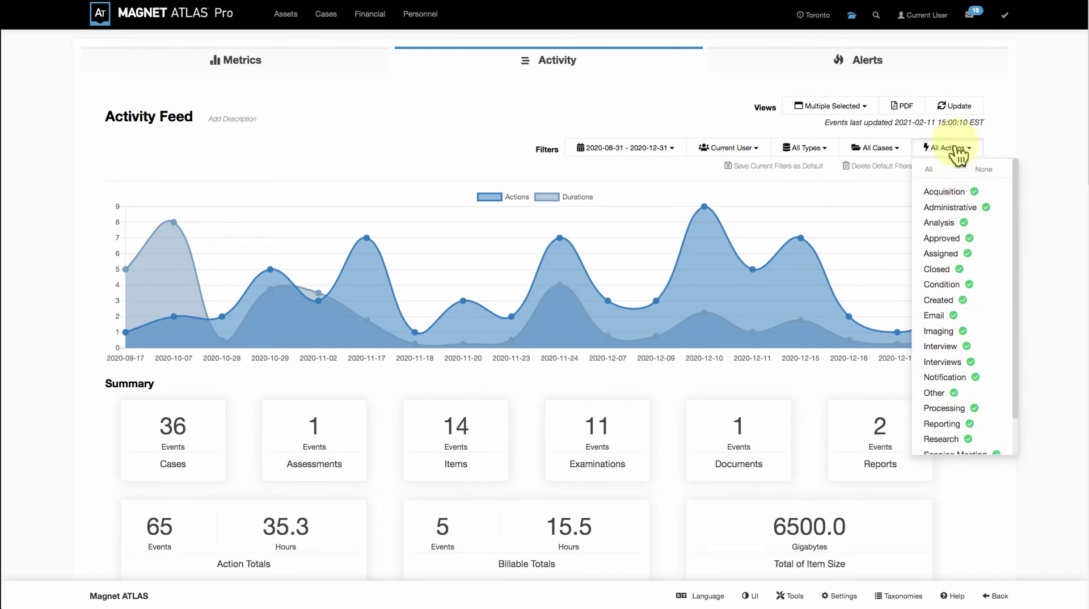
pyautogui.click(983, 172)
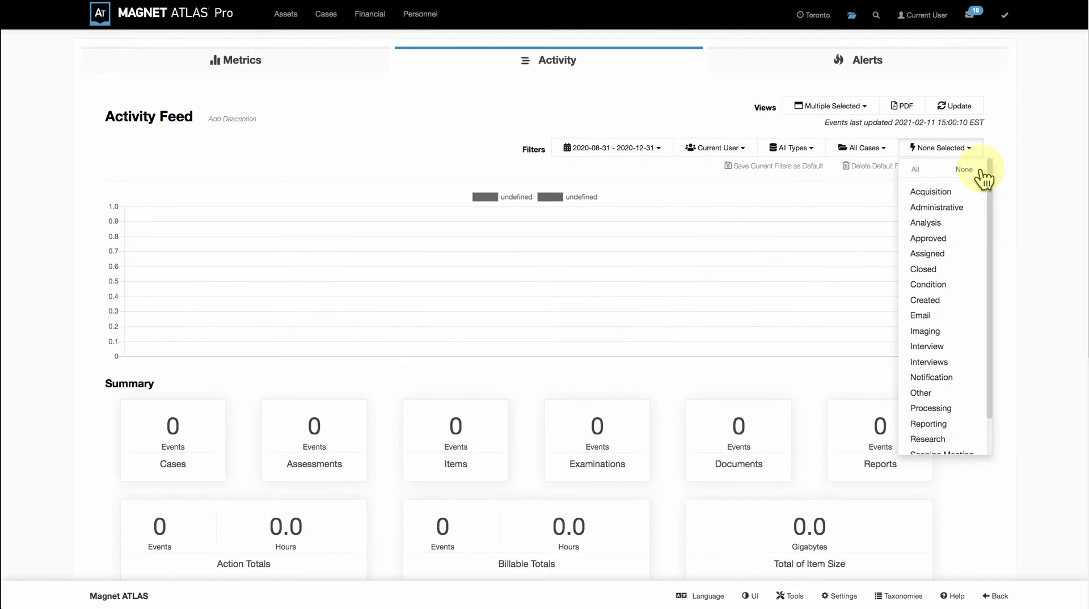
pyautogui.click(927, 311)
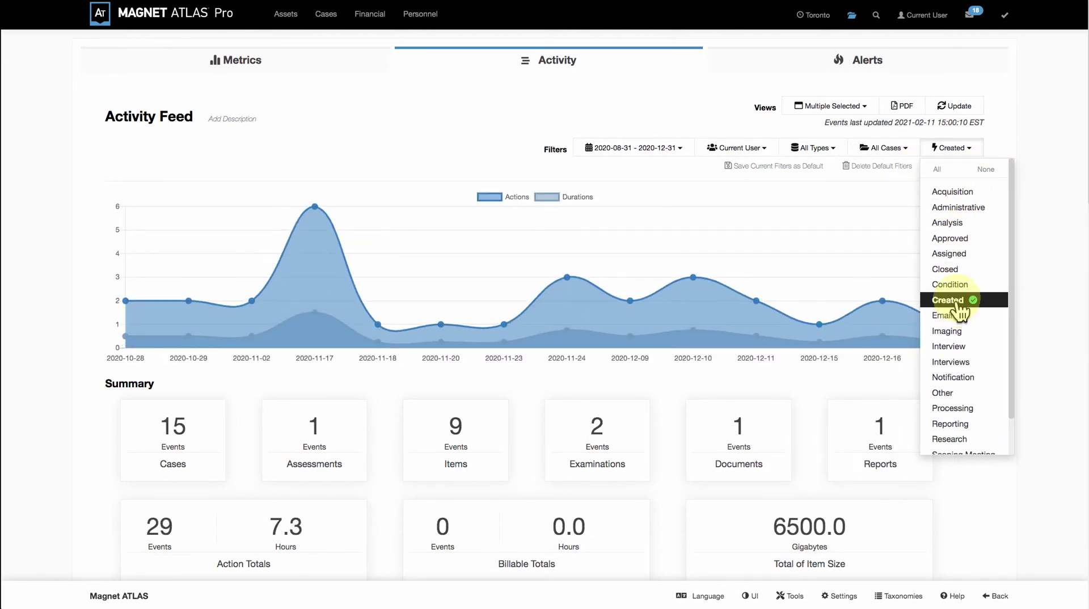
pyautogui.click(965, 258)
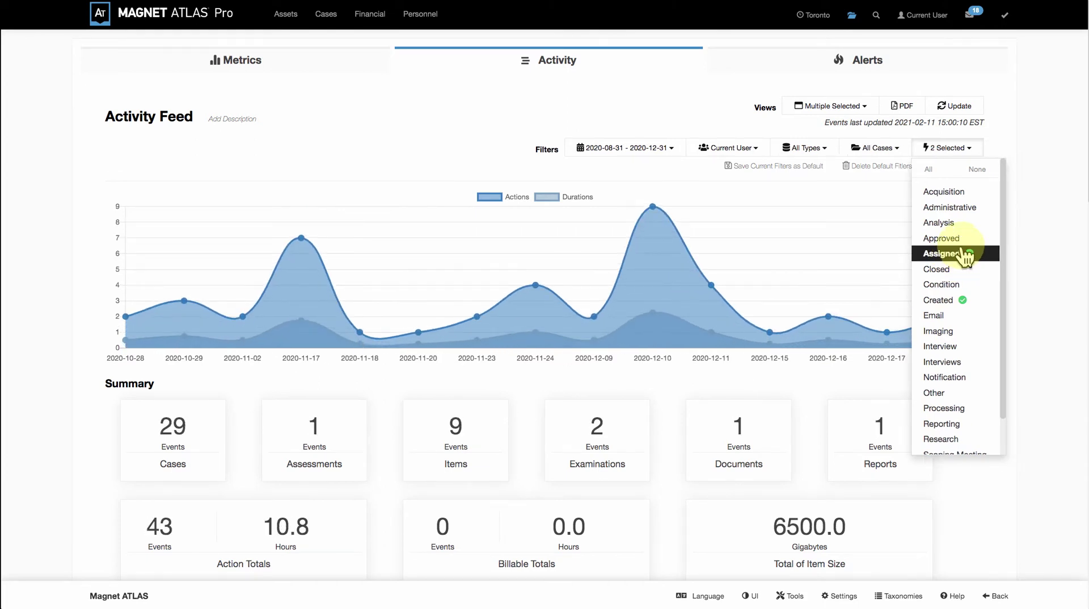
pyautogui.click(961, 243)
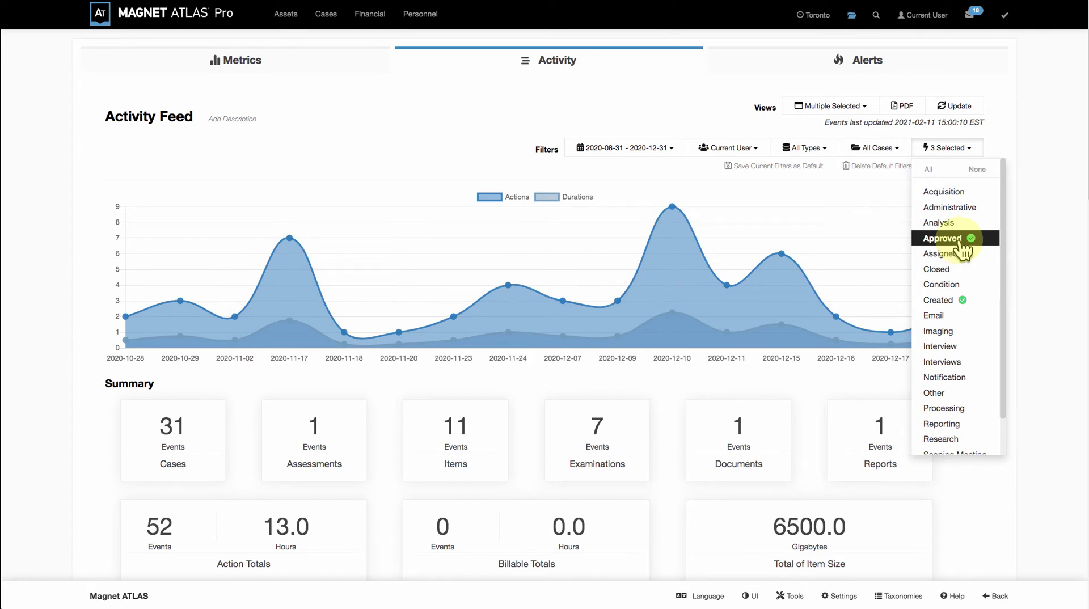
pyautogui.click(964, 253)
pyautogui.click(952, 269)
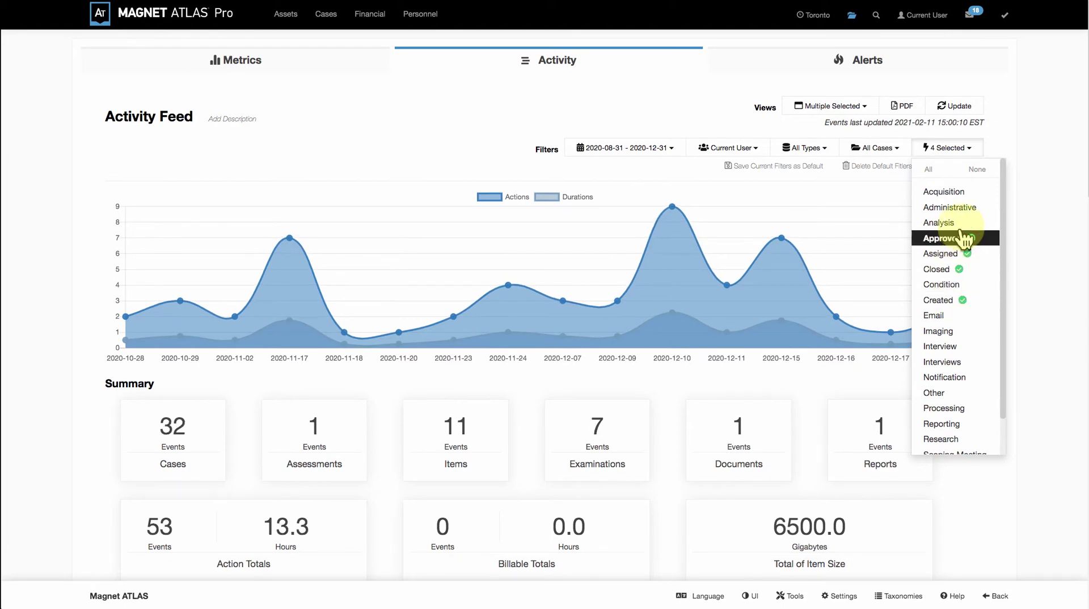
# Step: Select All action types and scroll through the updated Activity Feed
pyautogui.click(928, 169)
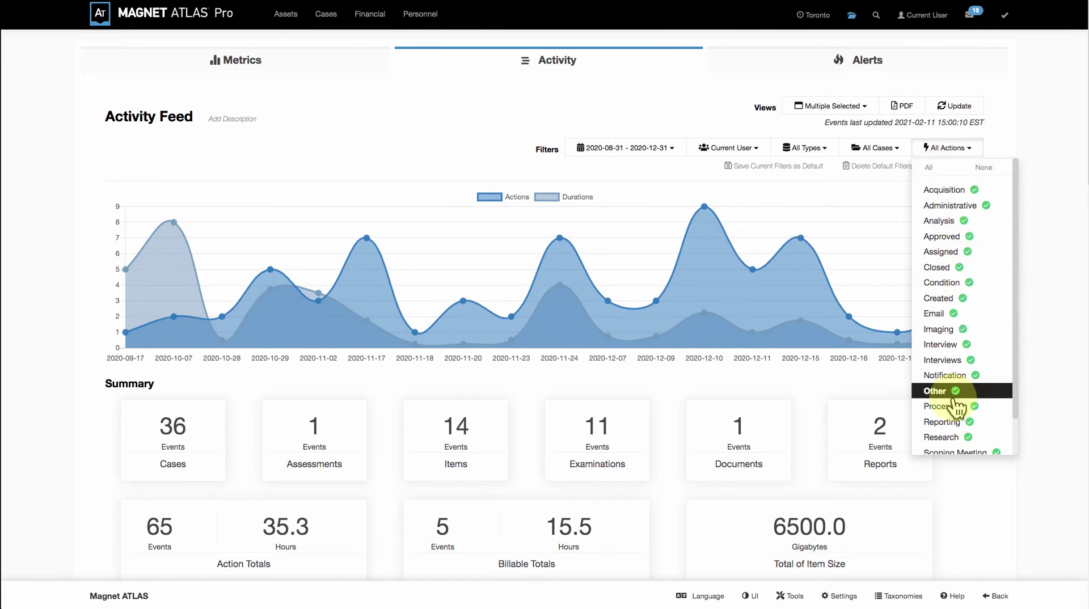
pyautogui.scroll(-1, 959, 407)
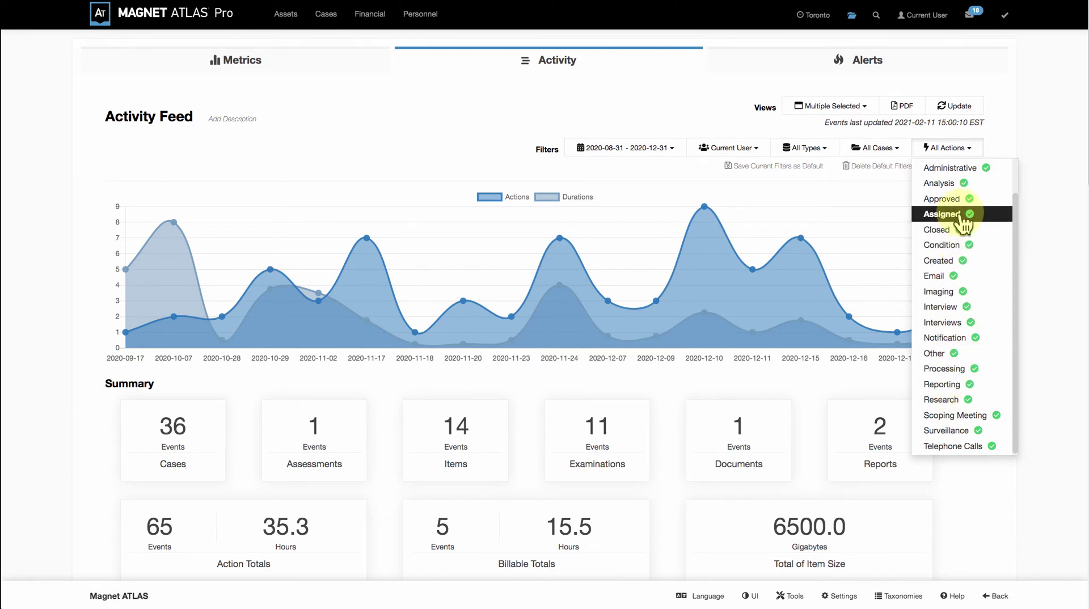
pyautogui.scroll(1, 966, 234)
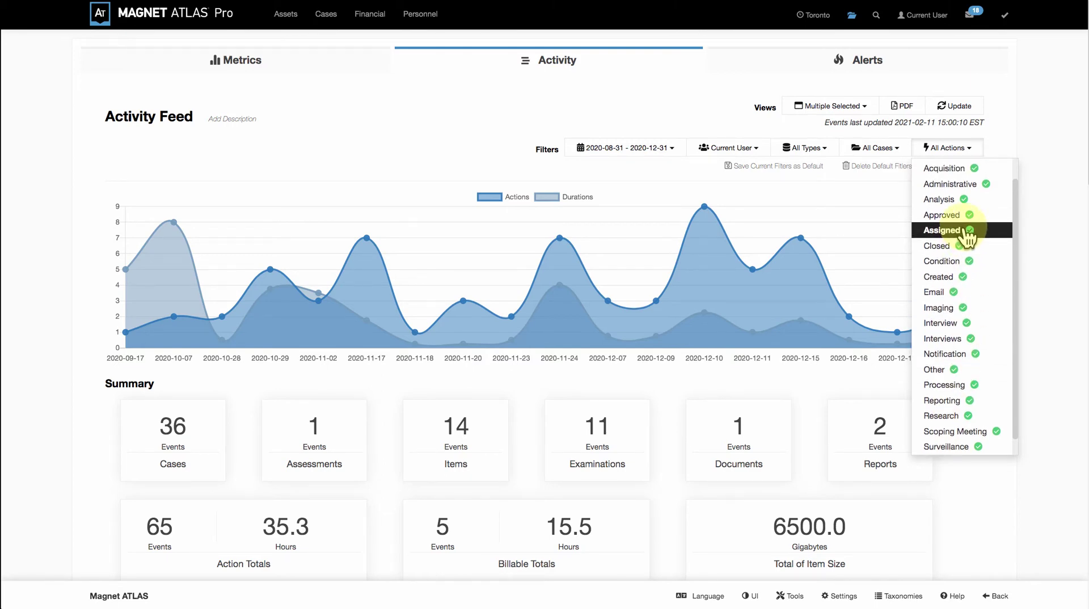
pyautogui.scroll(2, 966, 233)
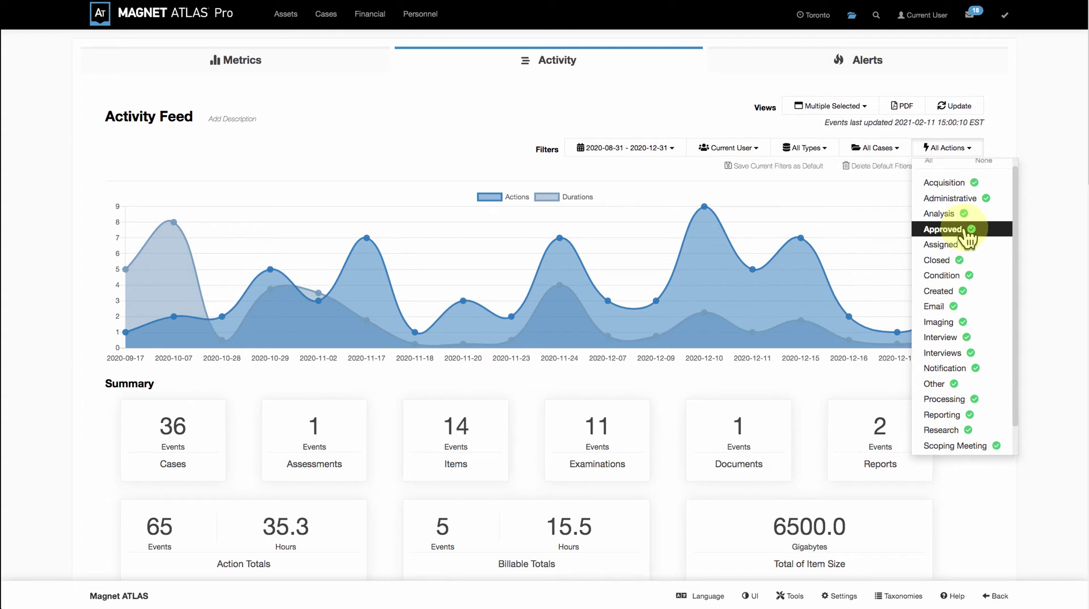
pyautogui.scroll(1, 968, 235)
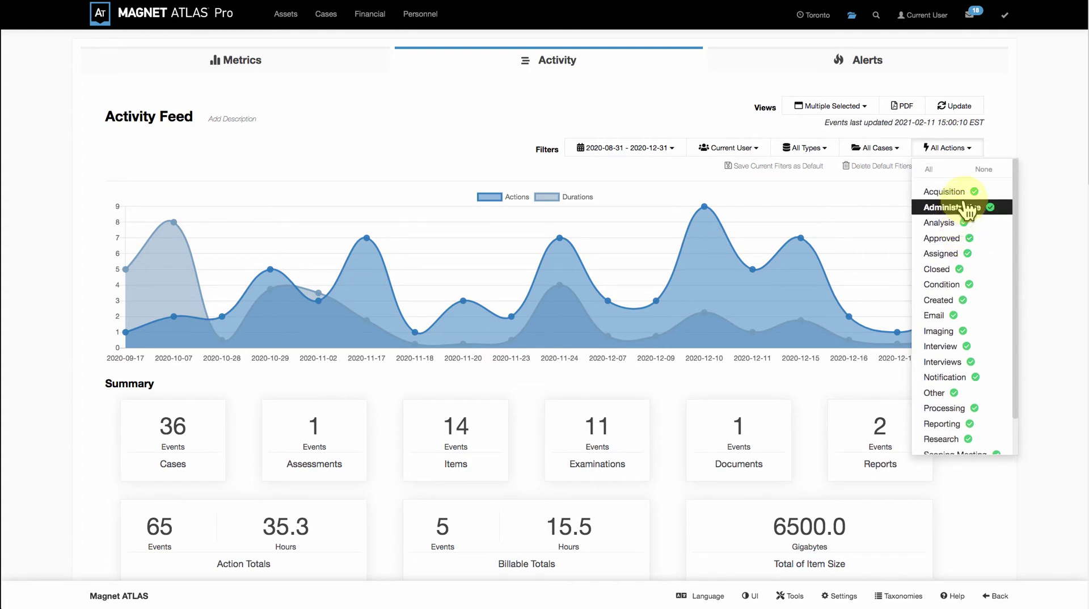
# Step: Filter the Activity Feed to Created actions only: 29 actions, 7.3 hours
pyautogui.click(984, 170)
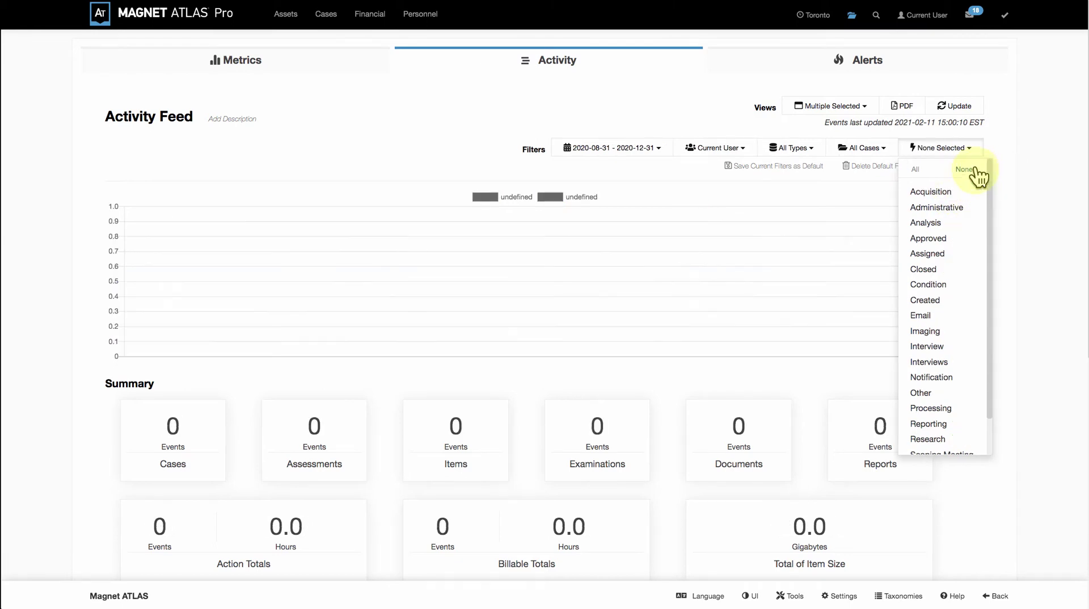
pyautogui.click(939, 300)
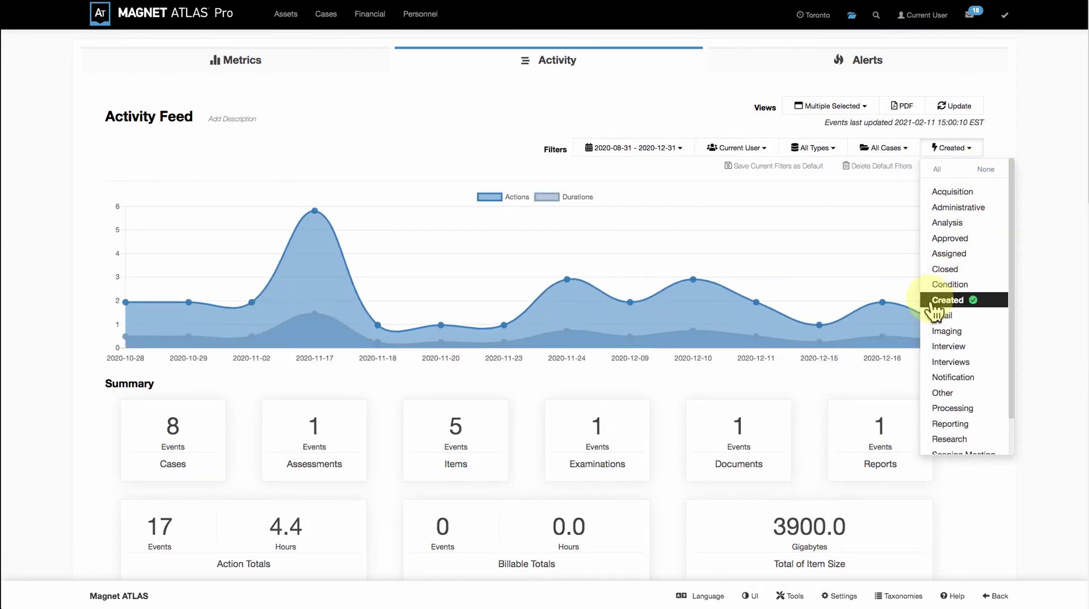
pyautogui.click(863, 250)
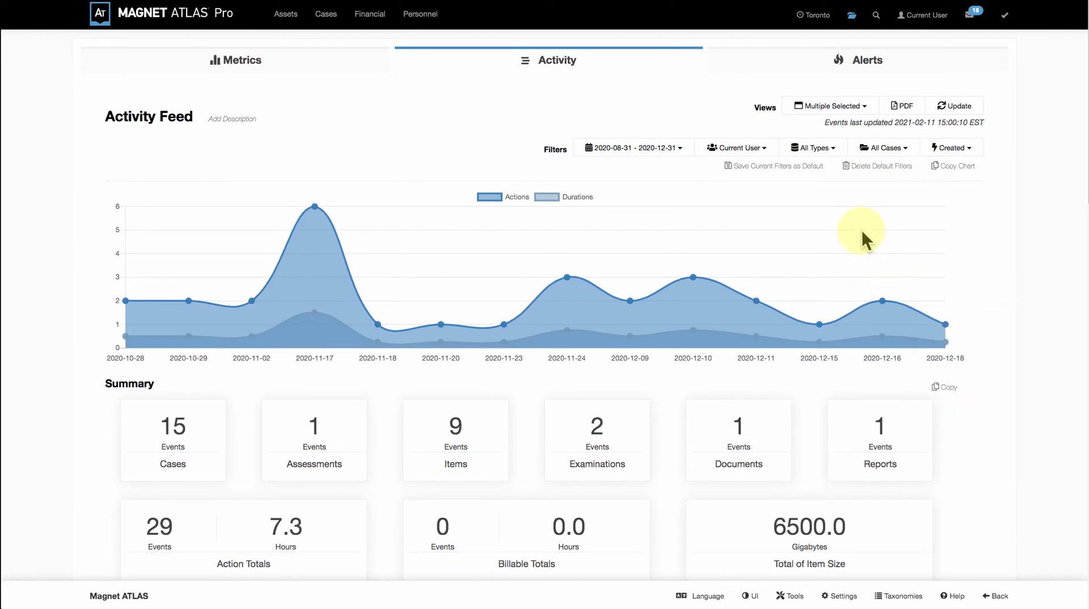
pyautogui.click(813, 149)
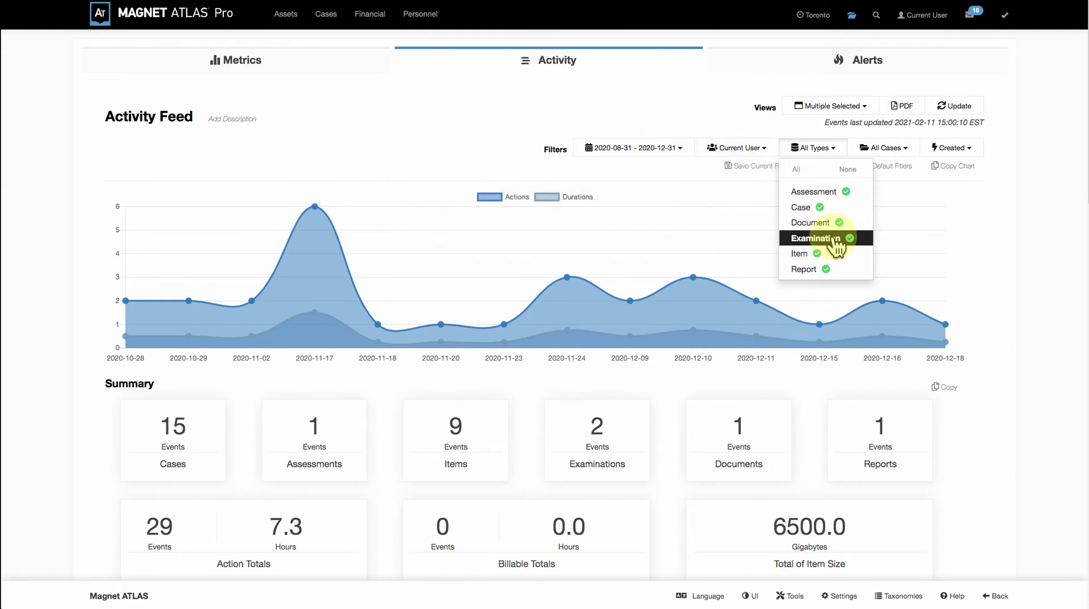
# Step: Restrict event types to Case only, then glance at the date range and Current User filters
pyautogui.click(847, 170)
pyautogui.click(793, 208)
pyautogui.click(635, 149)
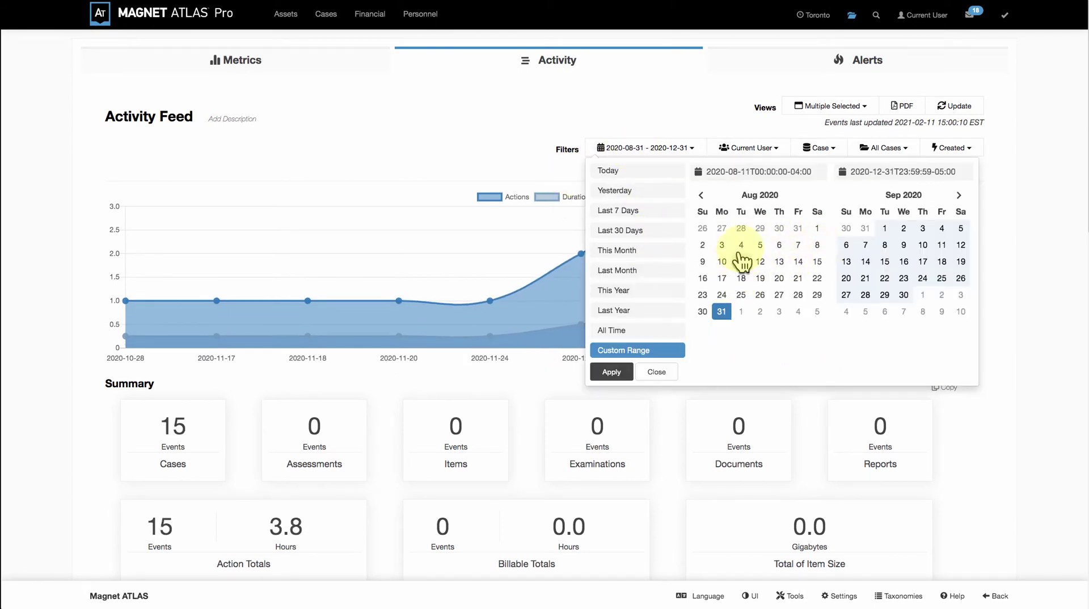
pyautogui.click(758, 154)
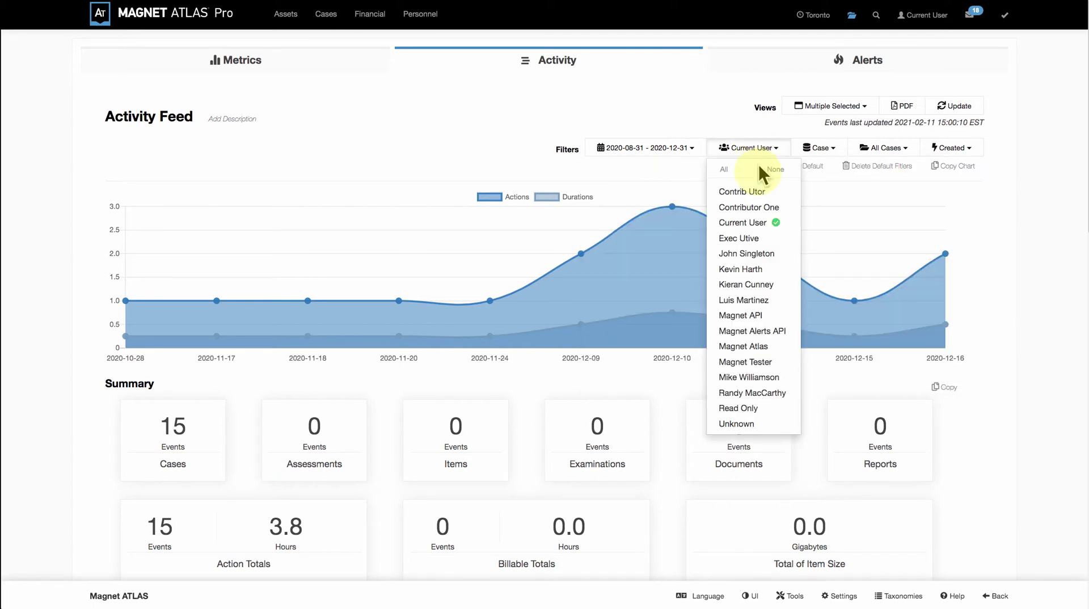
pyautogui.click(689, 163)
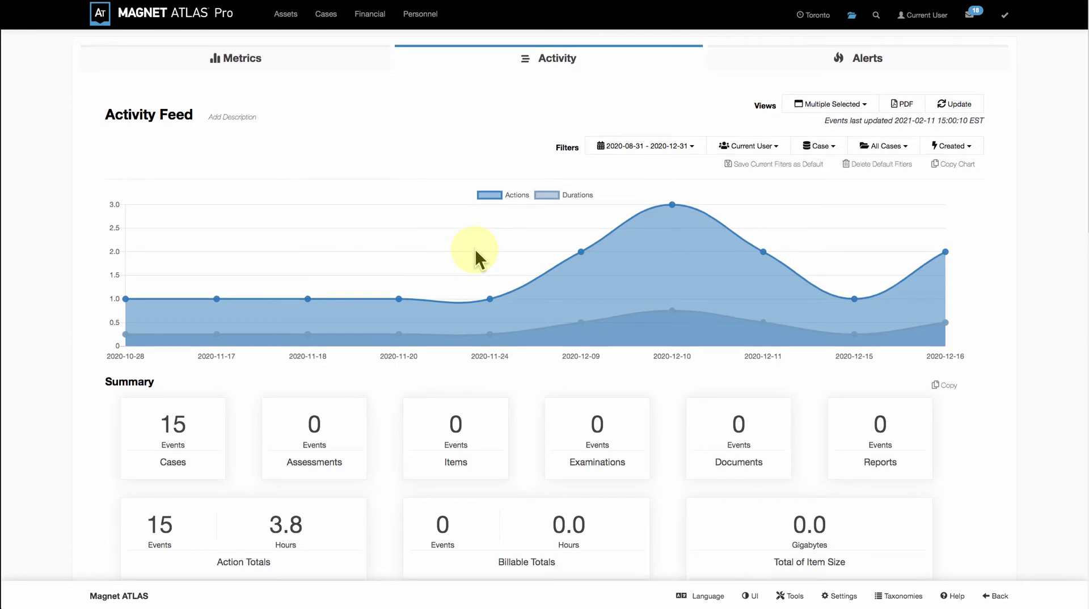
pyautogui.scroll(-3, 474, 247)
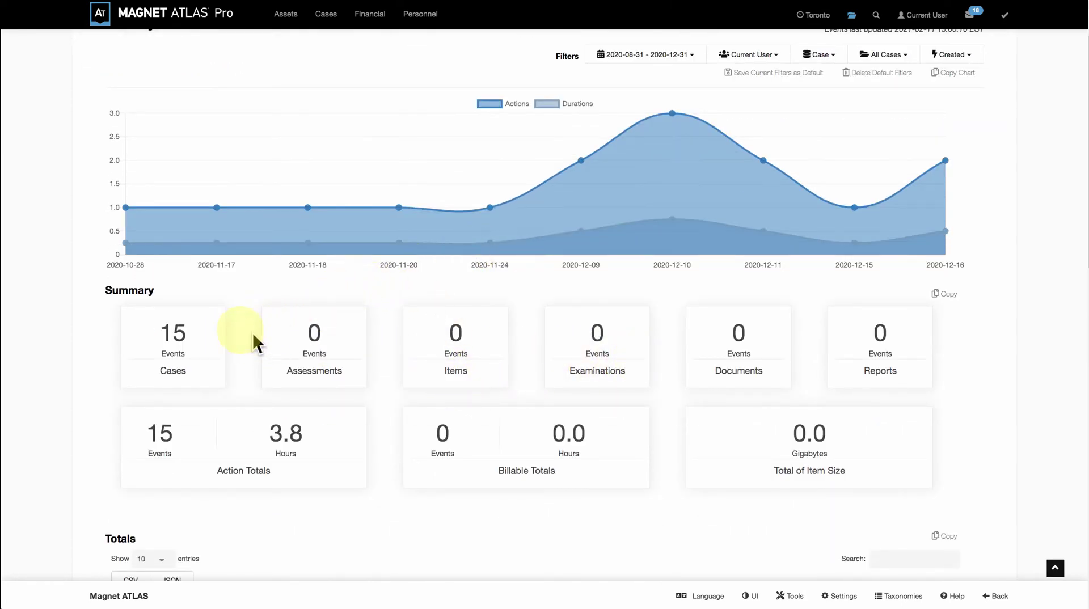
pyautogui.scroll(-1, 584, 341)
pyautogui.scroll(-5, 581, 332)
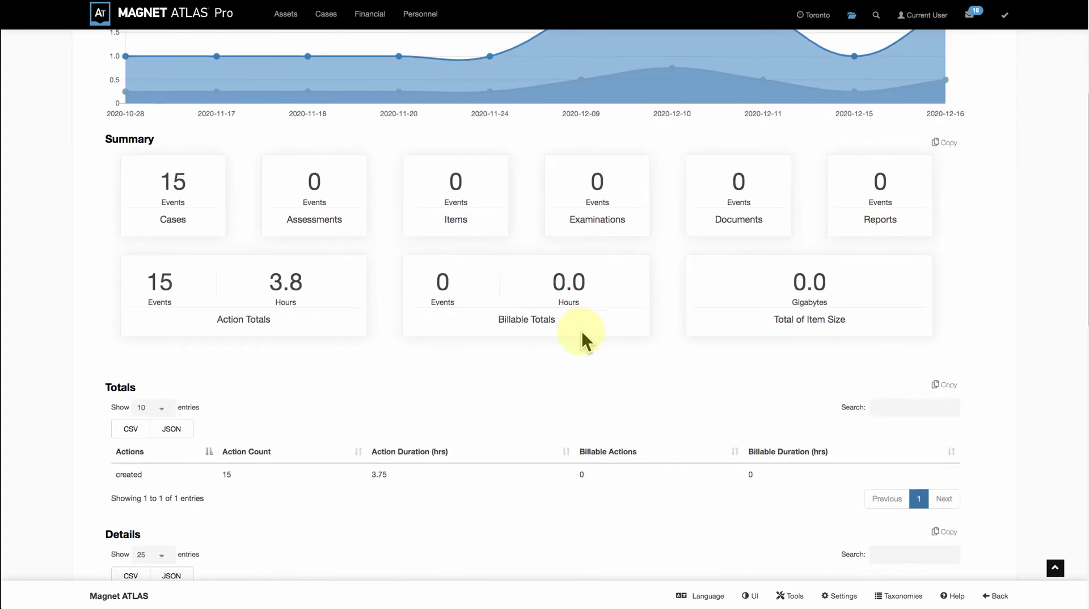
pyautogui.scroll(-9, 583, 334)
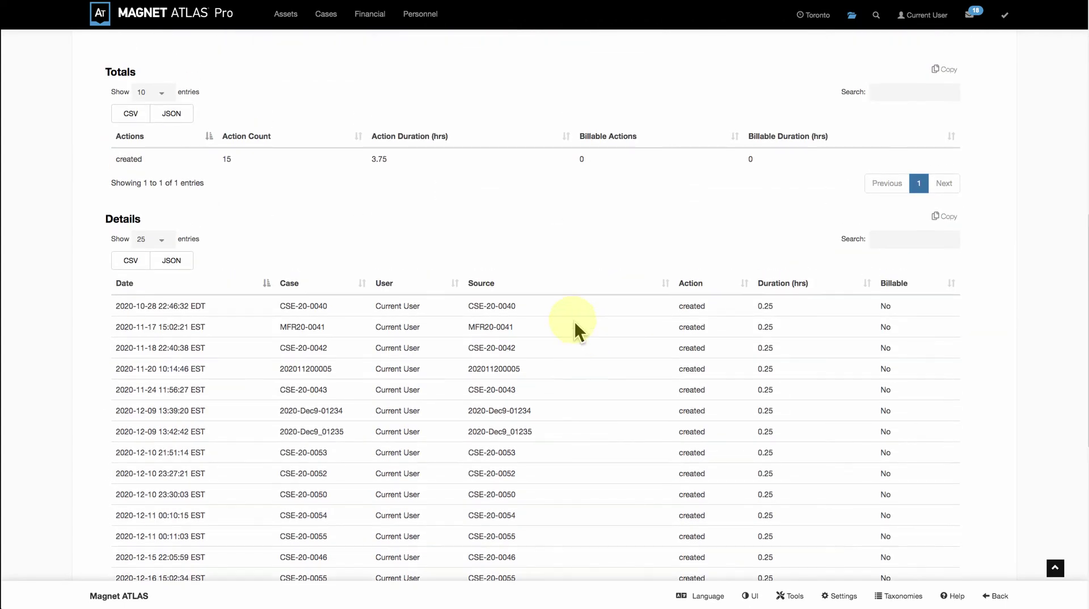
pyautogui.moveTo(138, 70); pyautogui.dragTo(115, 68)
pyautogui.scroll(4, 369, 221)
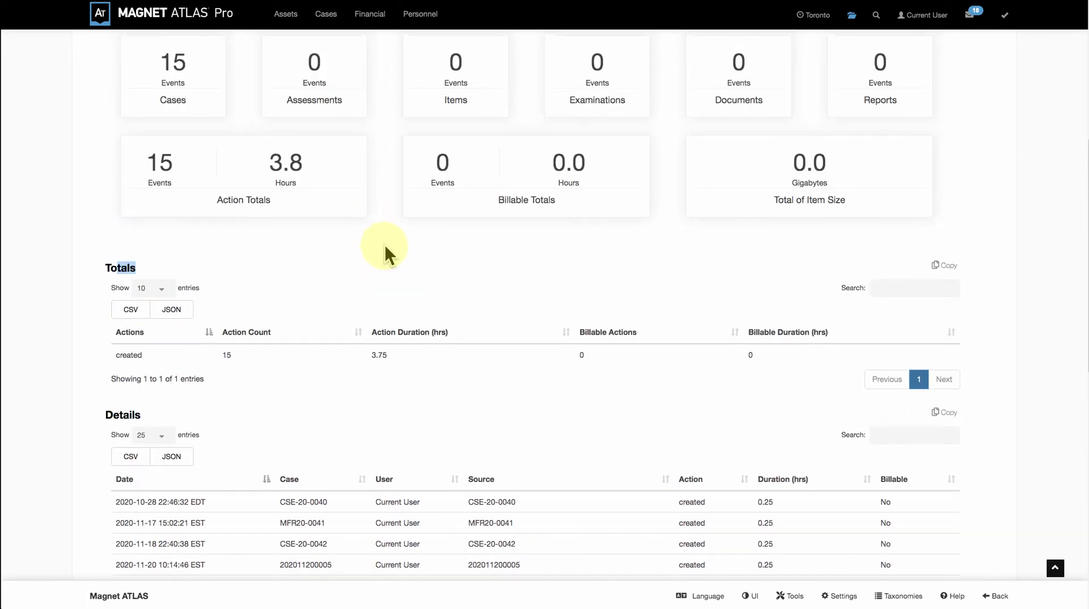
# Step: Set the action filter back to All (36 events, 15.0 hours) and review the Totals and Details tables
pyautogui.scroll(7, 384, 243)
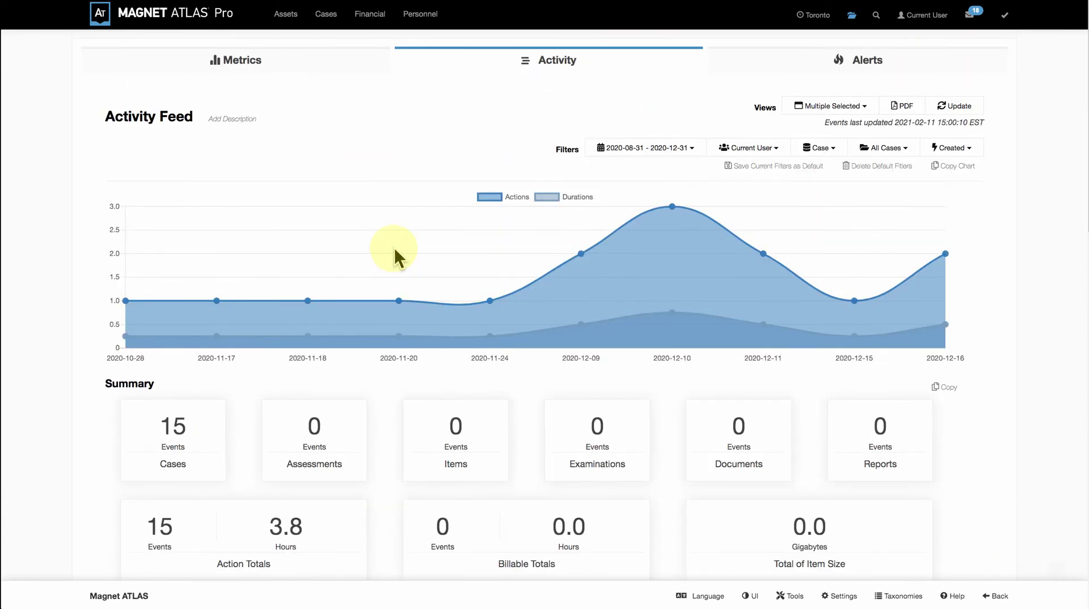
pyautogui.click(943, 148)
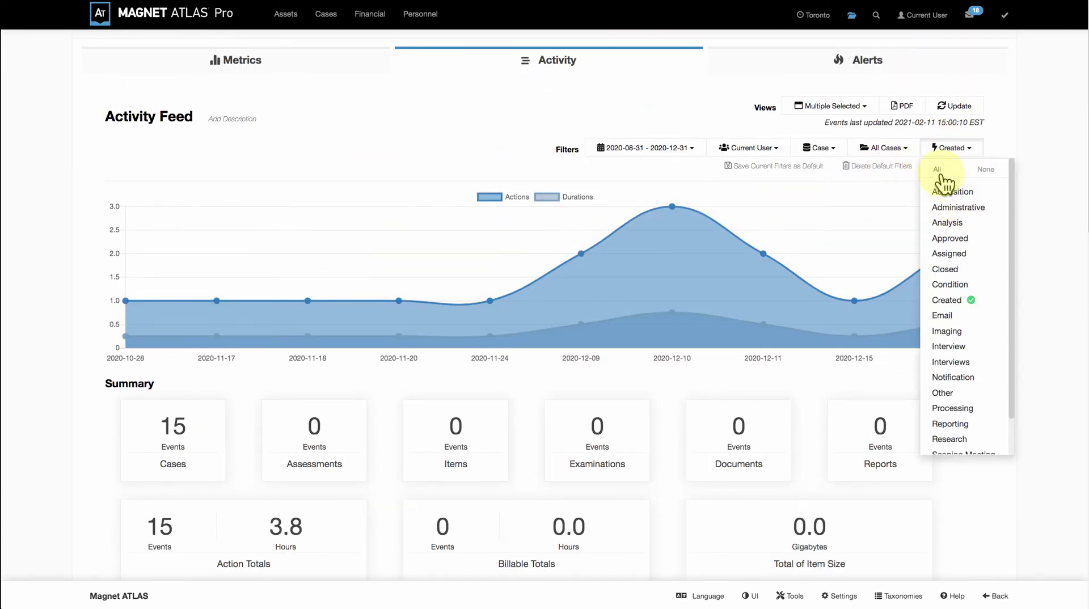
pyautogui.click(938, 170)
pyautogui.scroll(-5, 663, 400)
pyautogui.scroll(-3, 661, 404)
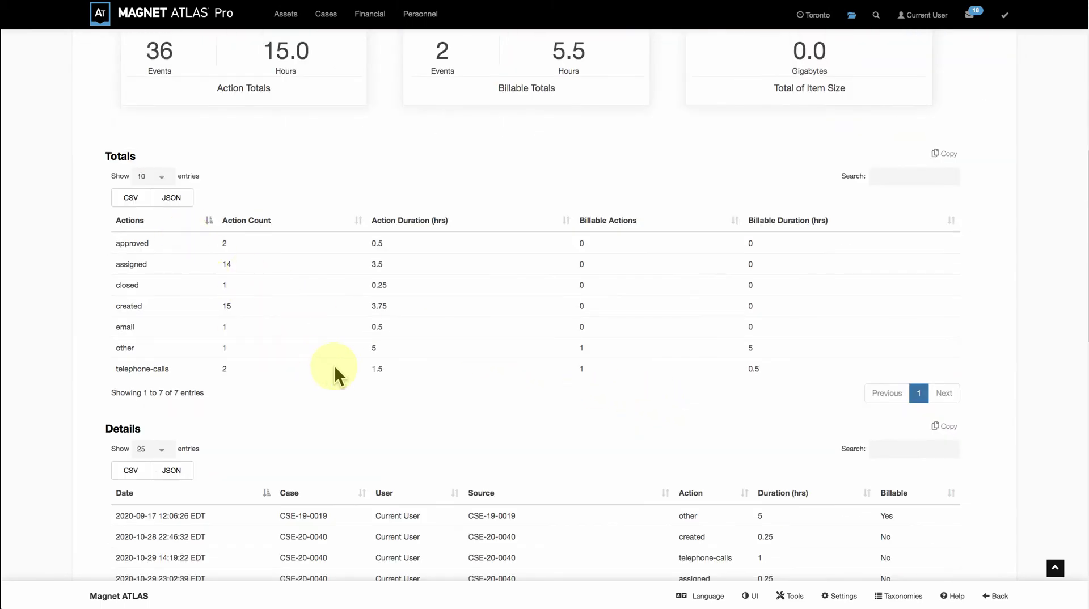
pyautogui.scroll(-3, 335, 369)
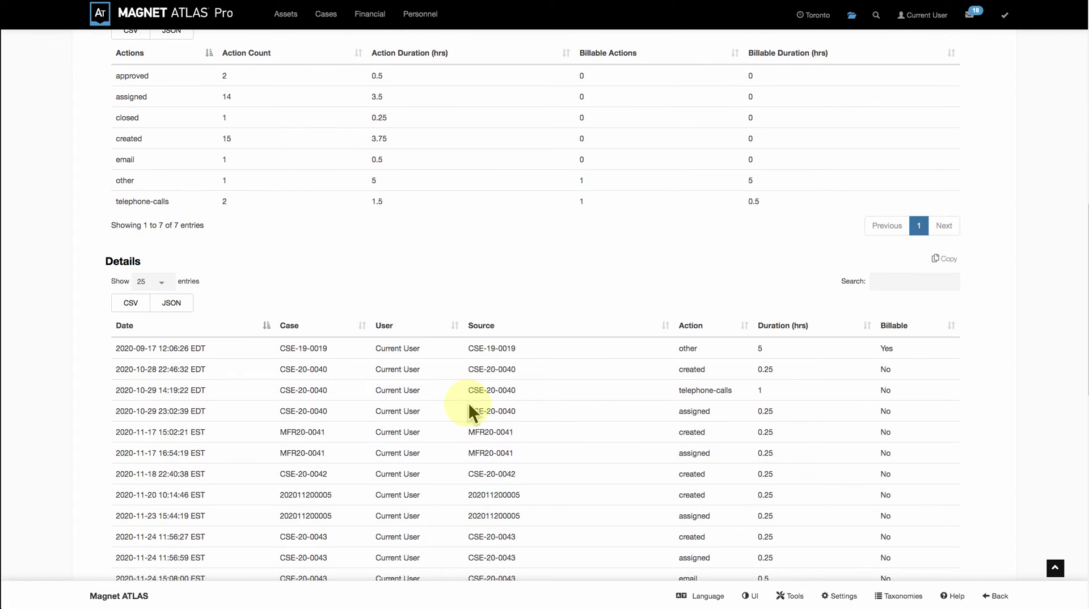
pyautogui.scroll(-2, 469, 404)
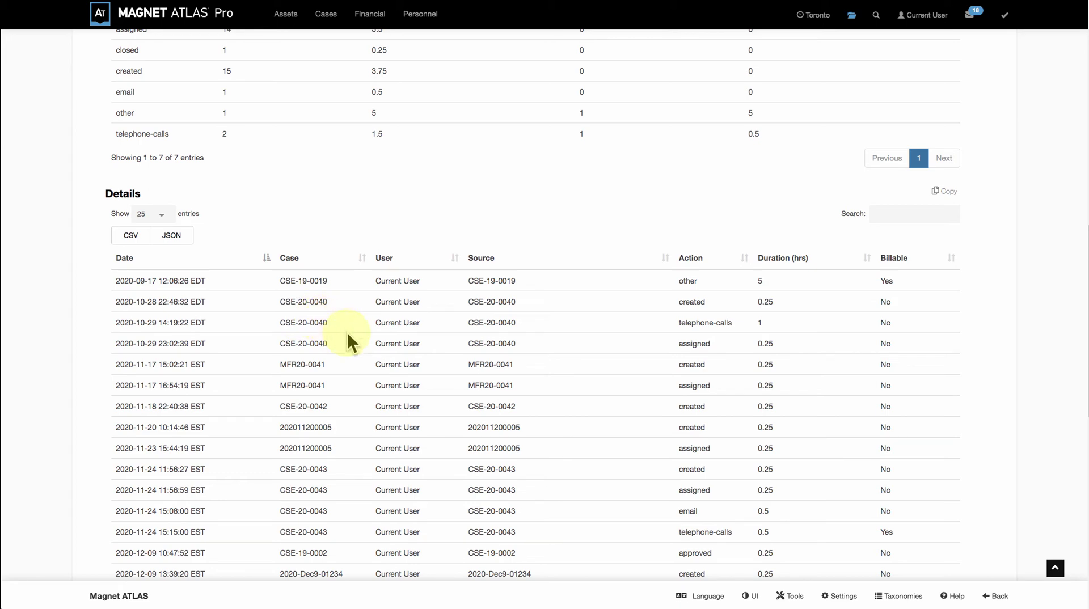
pyautogui.scroll(8, 352, 338)
pyautogui.scroll(6, 351, 336)
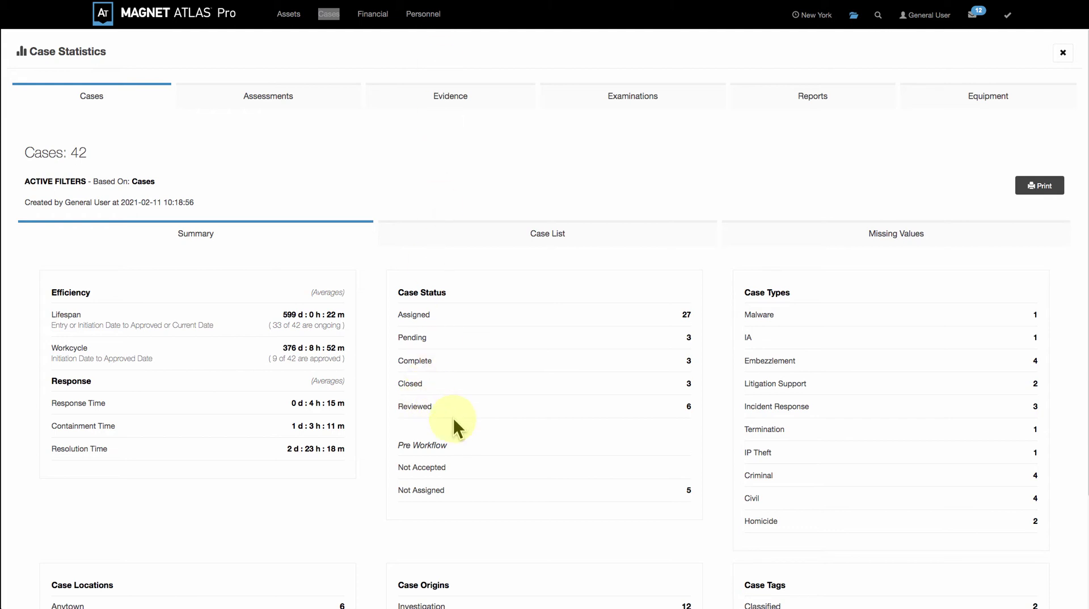
pyautogui.scroll(-1, 460, 419)
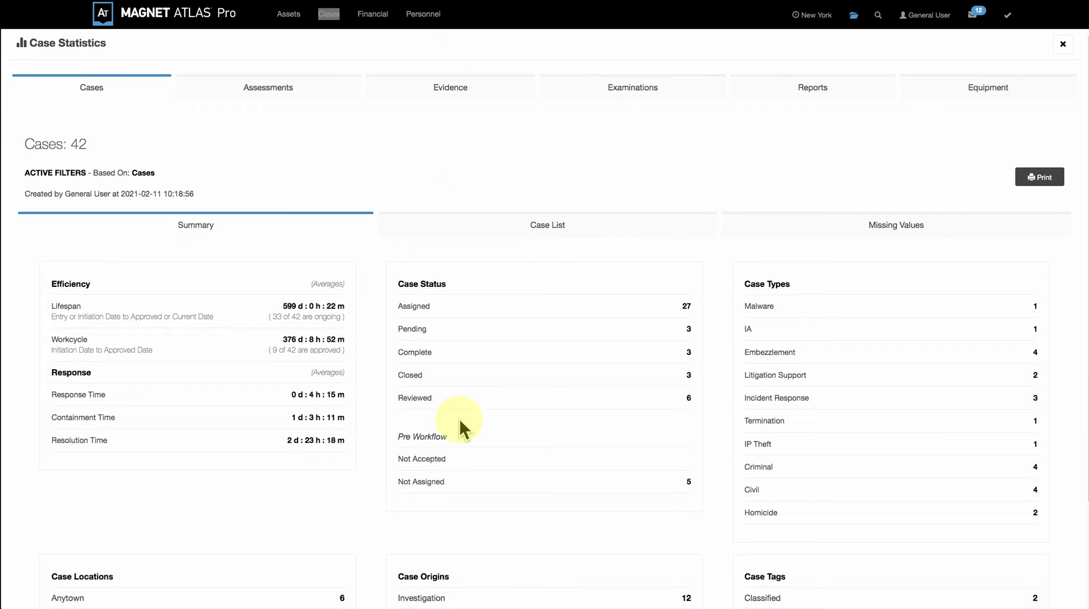
pyautogui.scroll(-1, 460, 423)
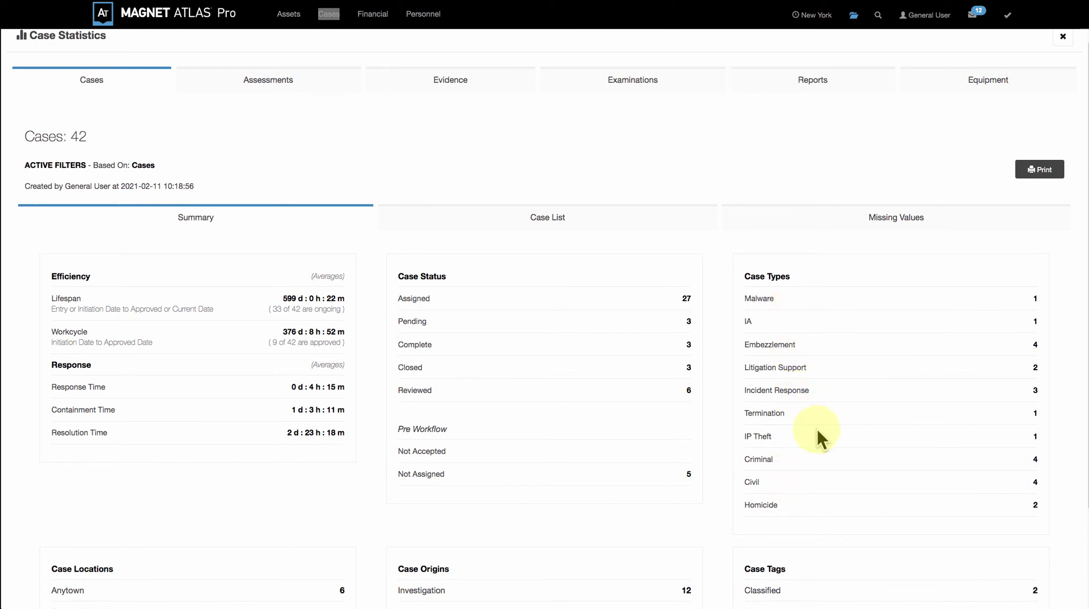
pyautogui.scroll(-1, 818, 432)
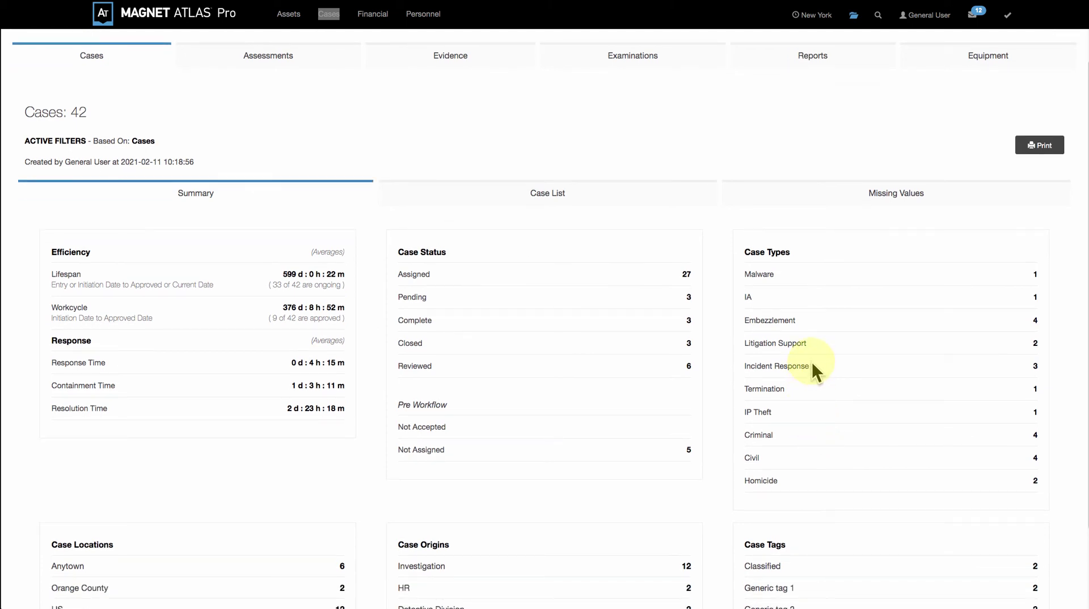
pyautogui.scroll(-1, 837, 434)
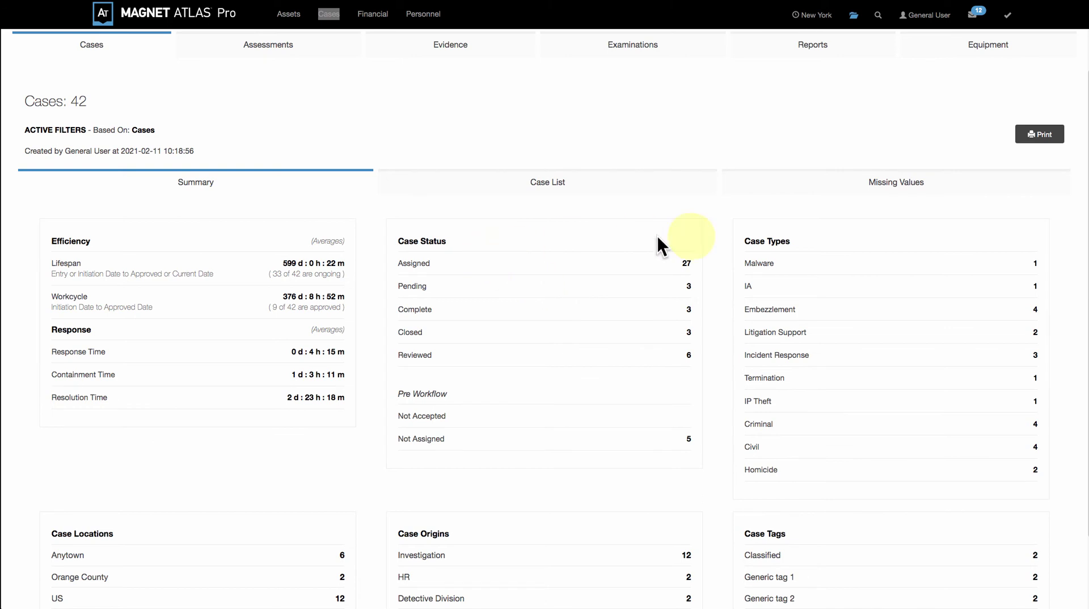
pyautogui.scroll(-3, 667, 332)
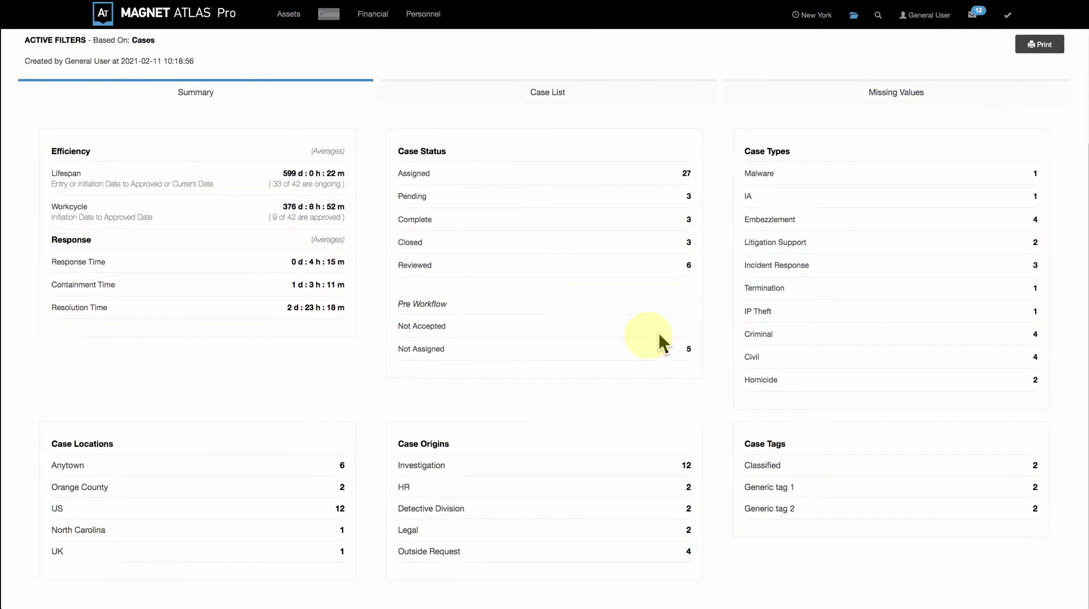
pyautogui.tripleClick(450, 443)
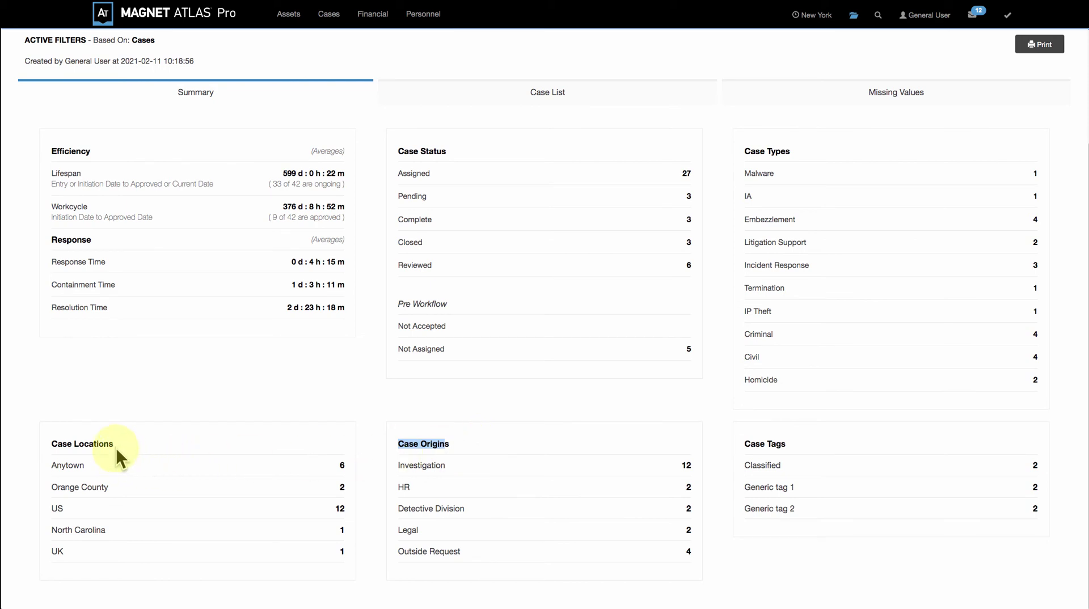
pyautogui.moveTo(114, 444); pyautogui.dragTo(105, 445)
pyautogui.moveTo(791, 443); pyautogui.dragTo(755, 445)
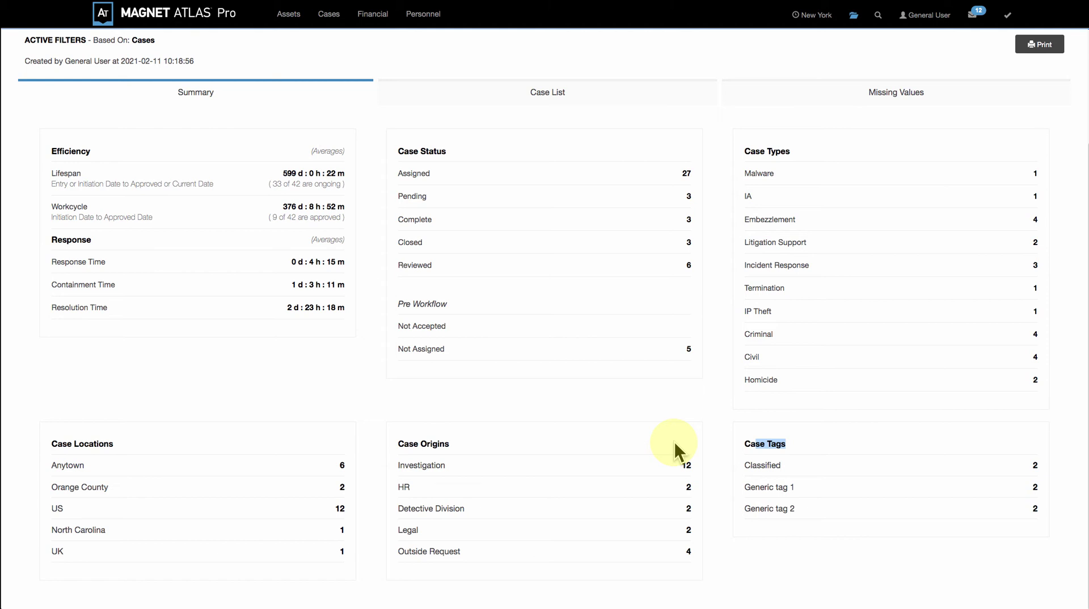
pyautogui.click(637, 400)
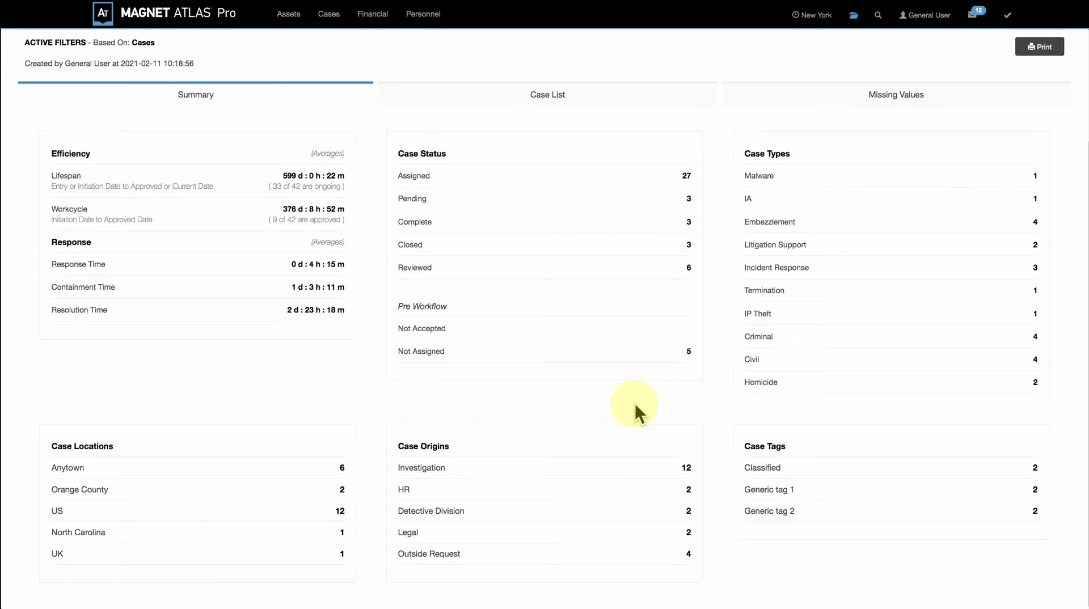
pyautogui.scroll(2, 635, 403)
pyautogui.scroll(2, 638, 407)
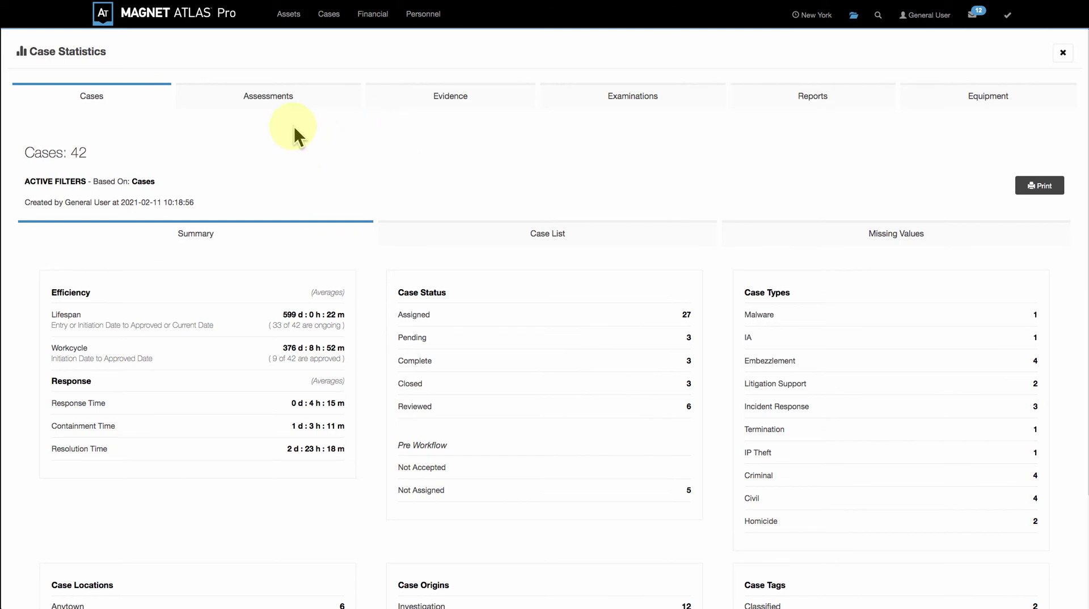
# Step: Review the Assessments and Evidence statistics tabs in Case Statistics
pyautogui.click(275, 97)
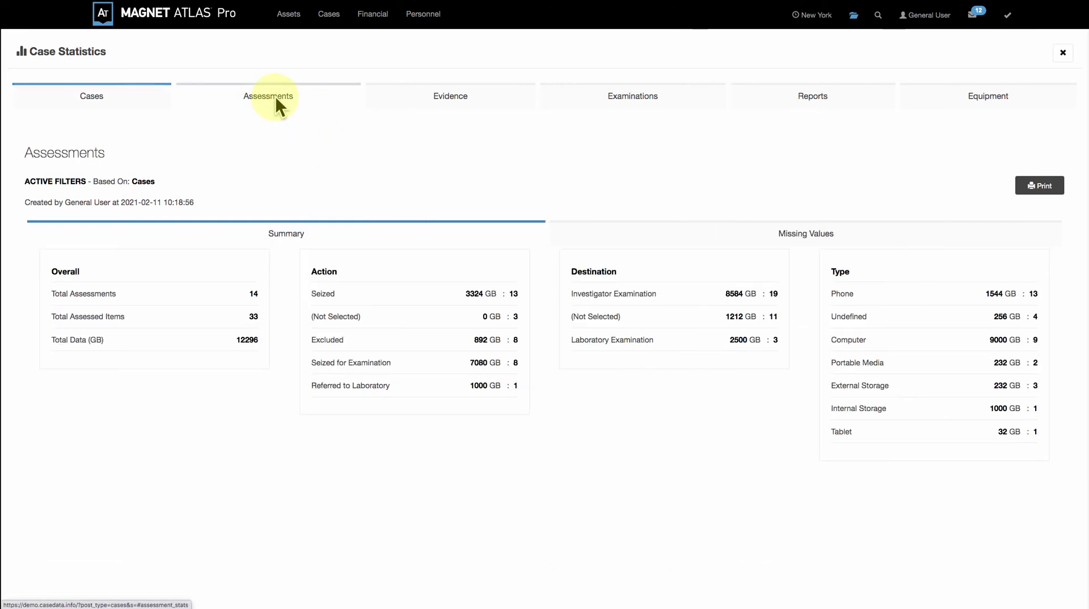
pyautogui.click(443, 100)
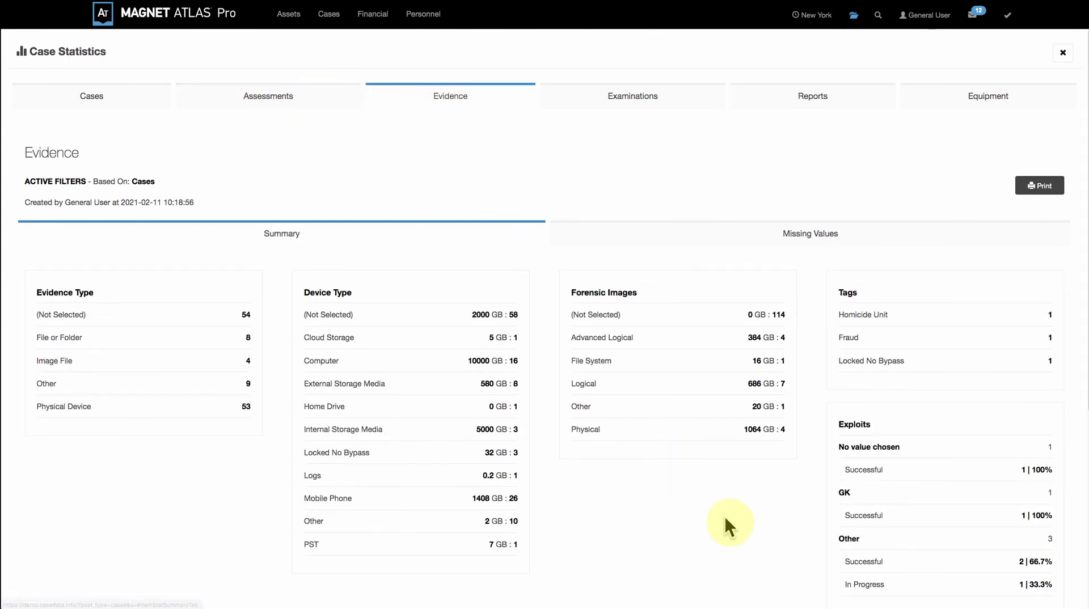
pyautogui.scroll(-4, 737, 531)
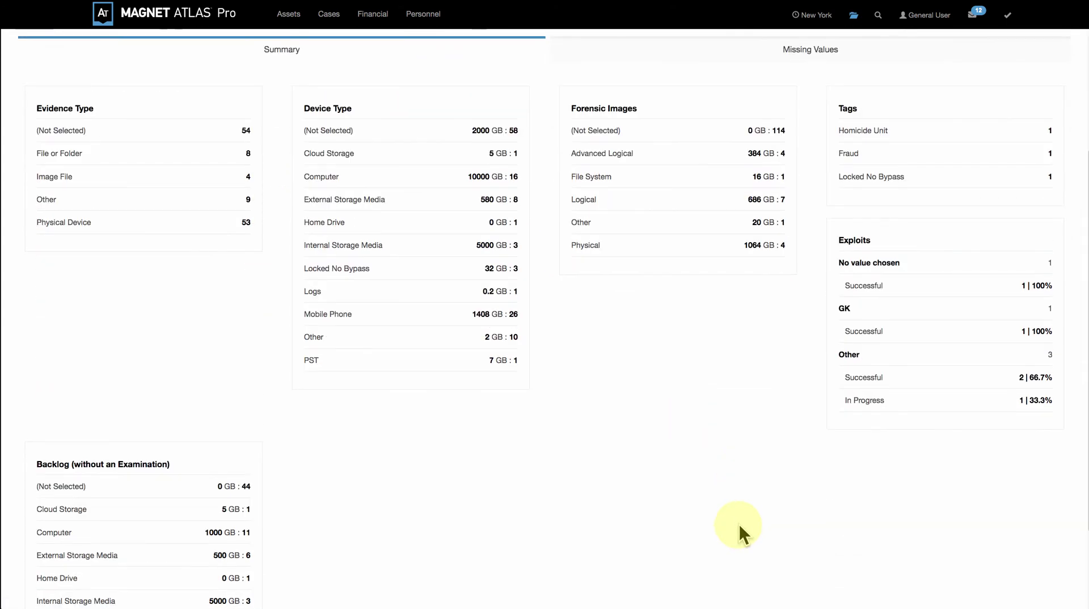
pyautogui.scroll(-3, 739, 524)
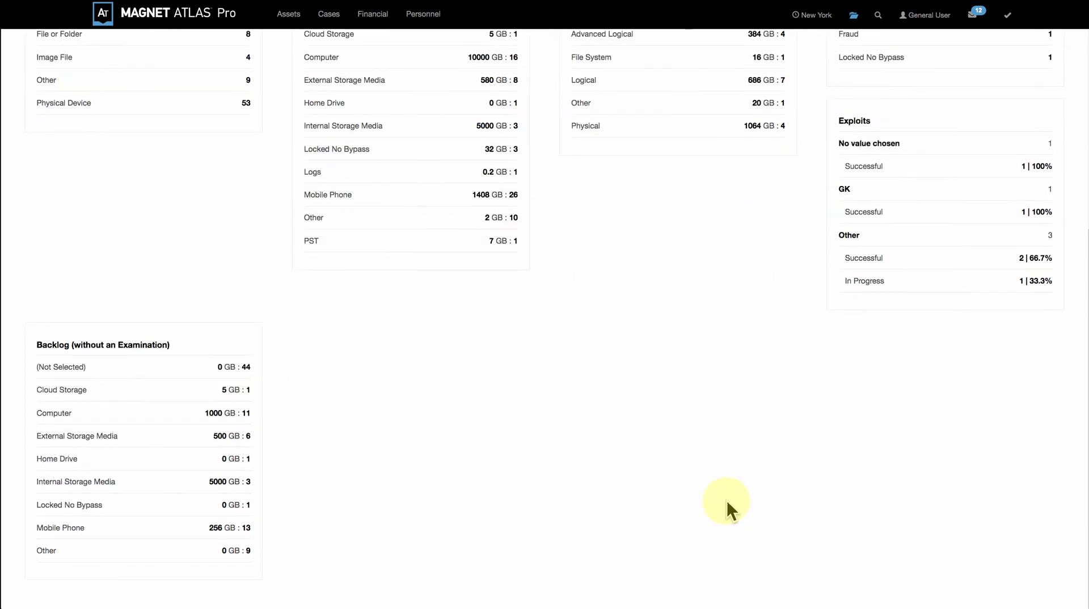
pyautogui.scroll(7, 726, 499)
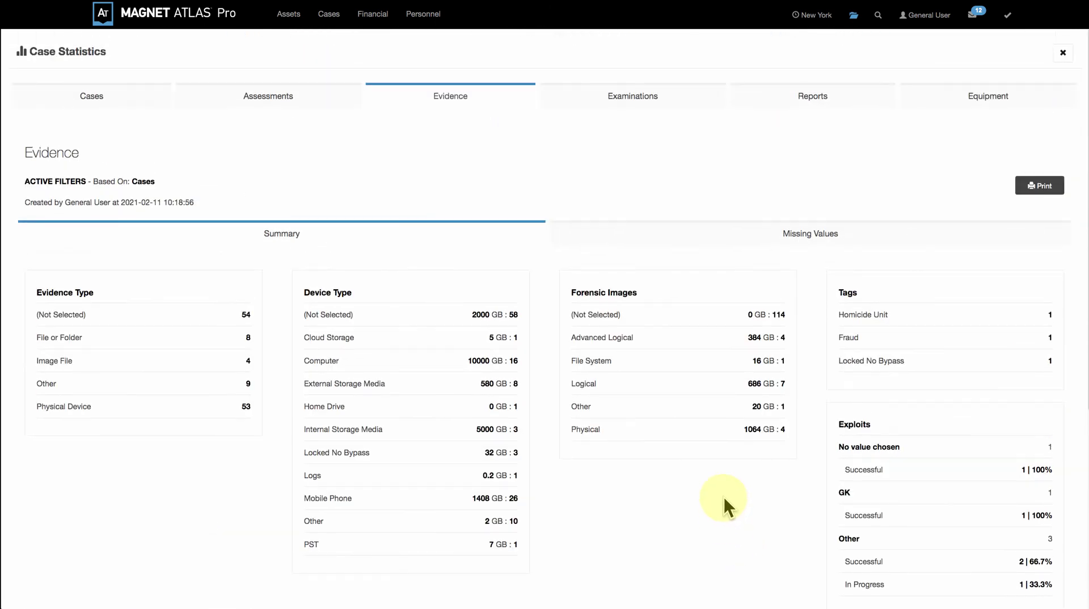
# Step: Review the Examinations tables: 46 examinations, 18 approved, 263.28 total hours
pyautogui.click(636, 102)
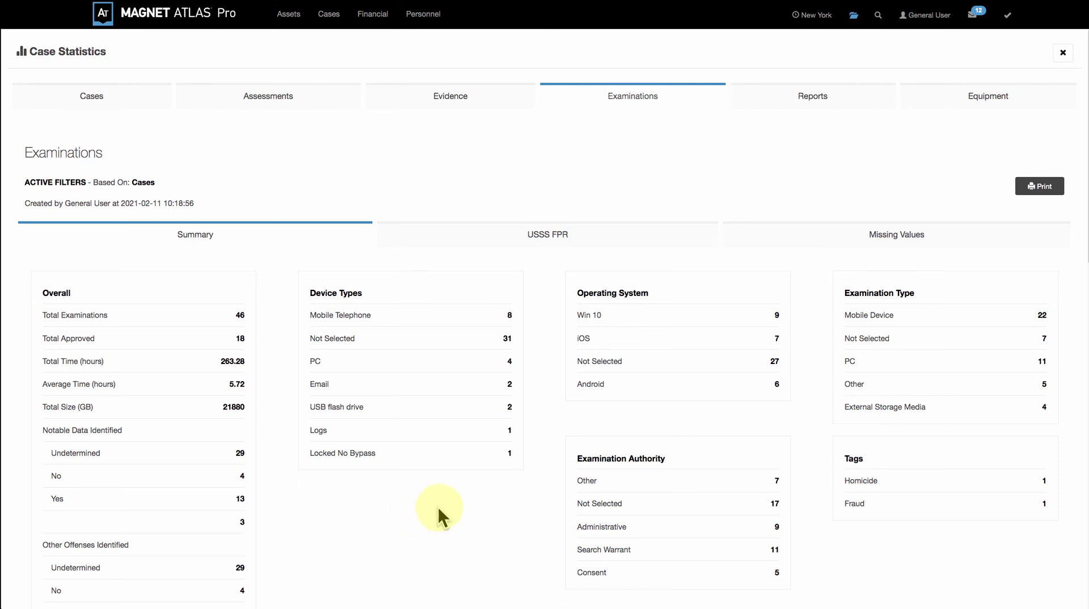
pyautogui.scroll(-2, 441, 507)
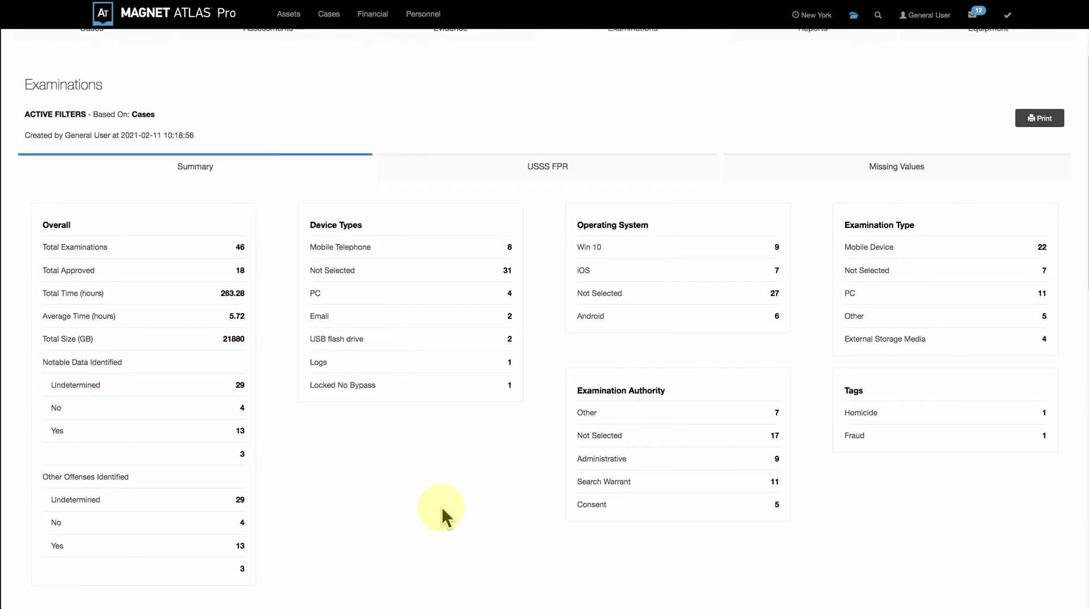
pyautogui.scroll(-1, 441, 507)
pyautogui.scroll(-3, 441, 502)
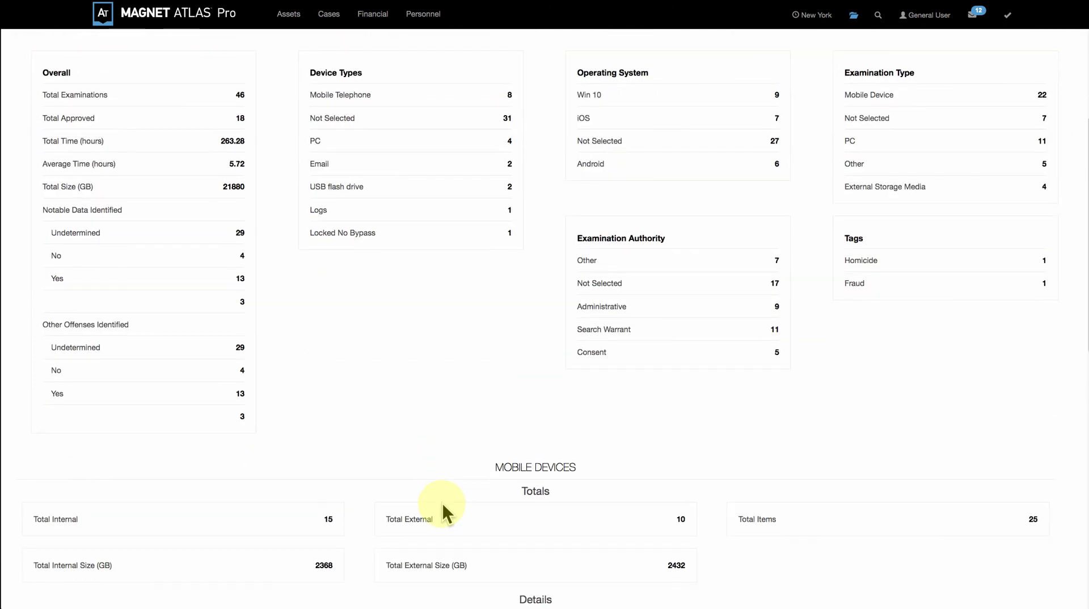
pyautogui.scroll(-3, 442, 502)
pyautogui.scroll(-2, 443, 502)
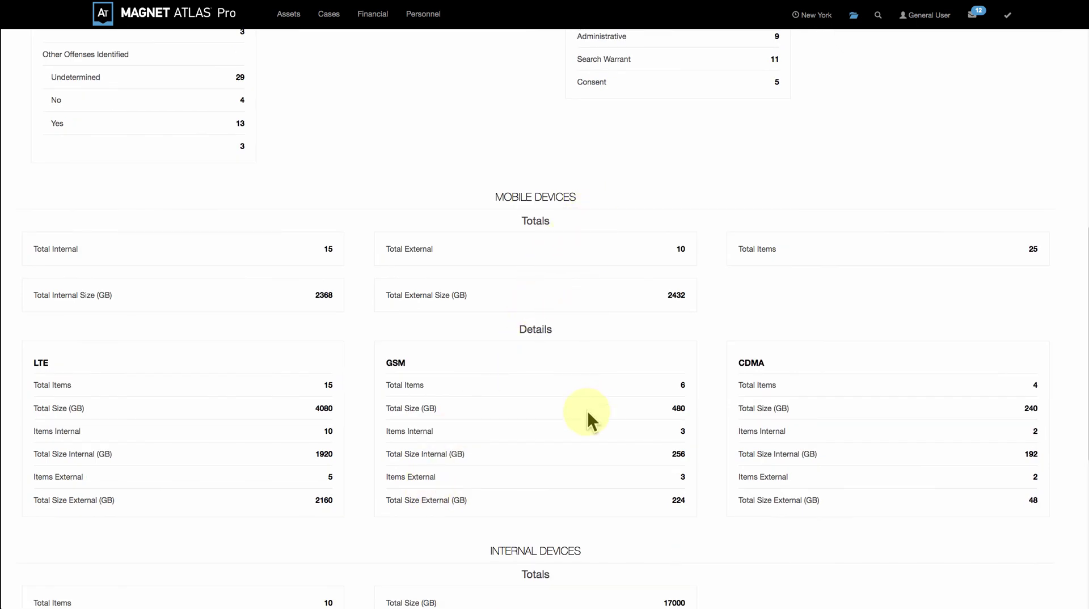
pyautogui.scroll(-2, 587, 411)
pyautogui.scroll(-2, 594, 457)
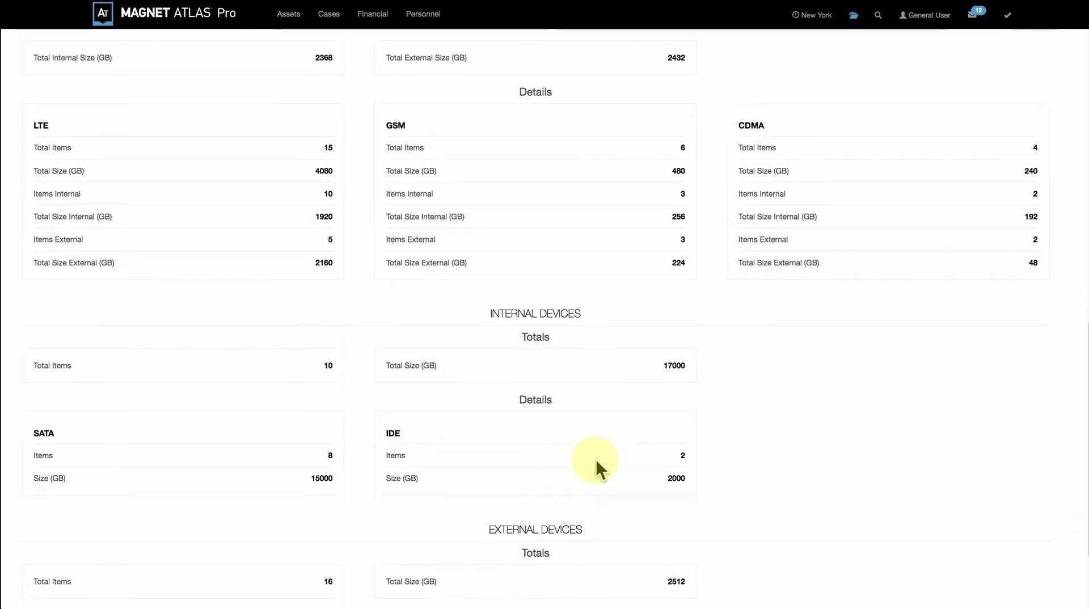
pyautogui.scroll(-2, 594, 458)
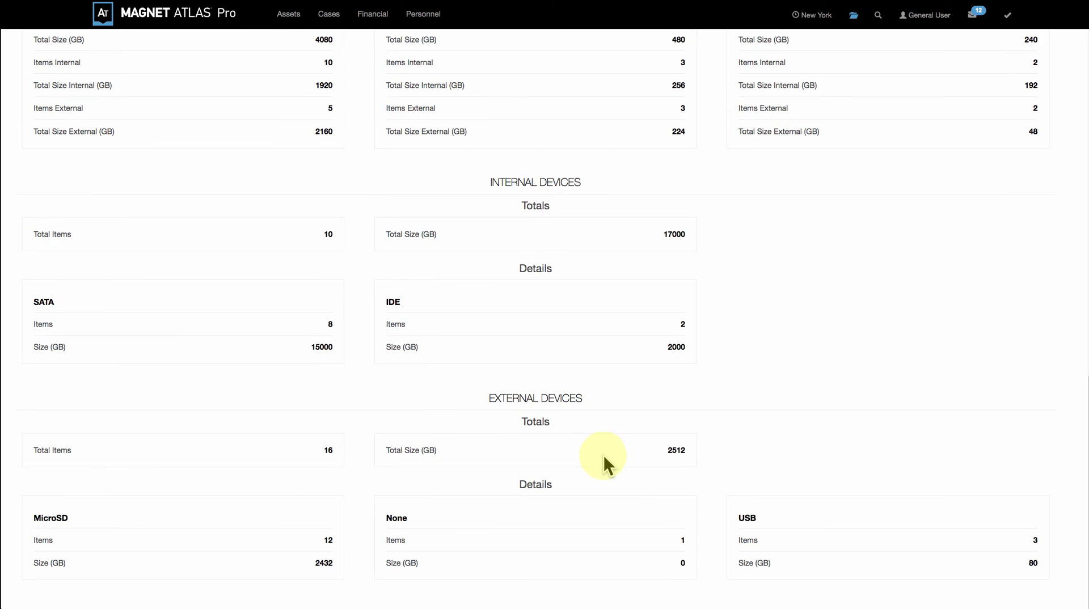
pyautogui.scroll(4, 603, 459)
pyautogui.scroll(7, 604, 464)
pyautogui.scroll(3, 605, 470)
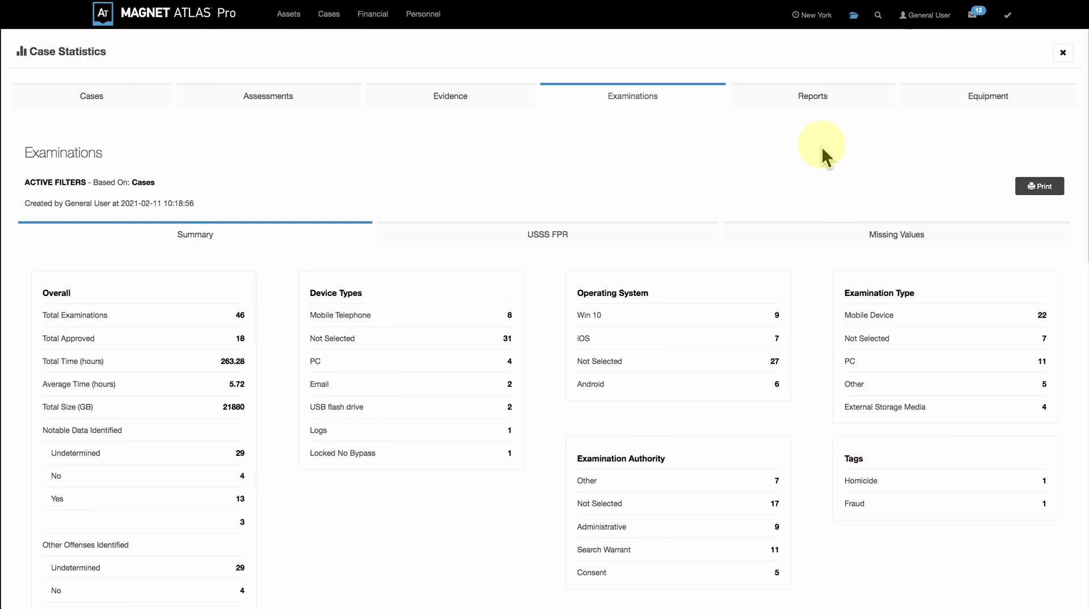
# Step: Close Case Statistics, then expand and collapse the monthly Activity metrics table
pyautogui.press('Escape')
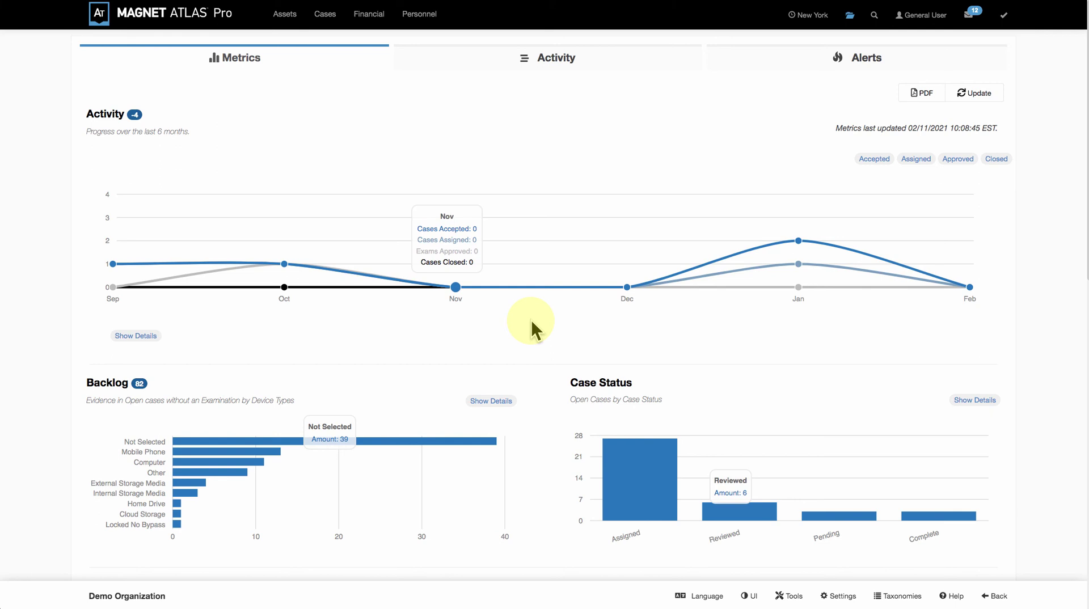
pyautogui.click(146, 338)
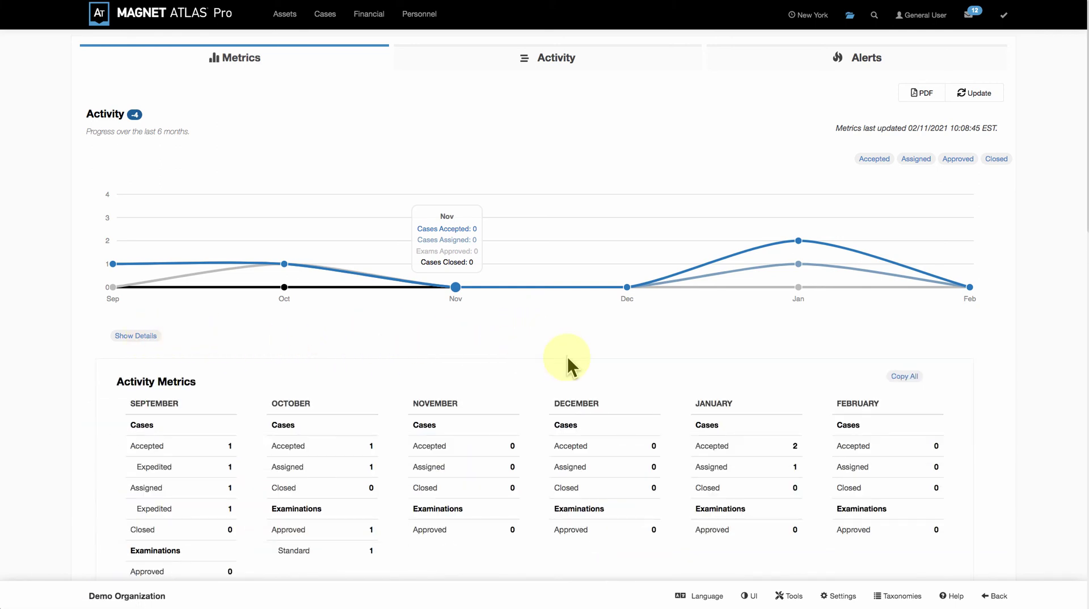
pyautogui.scroll(-1, 569, 360)
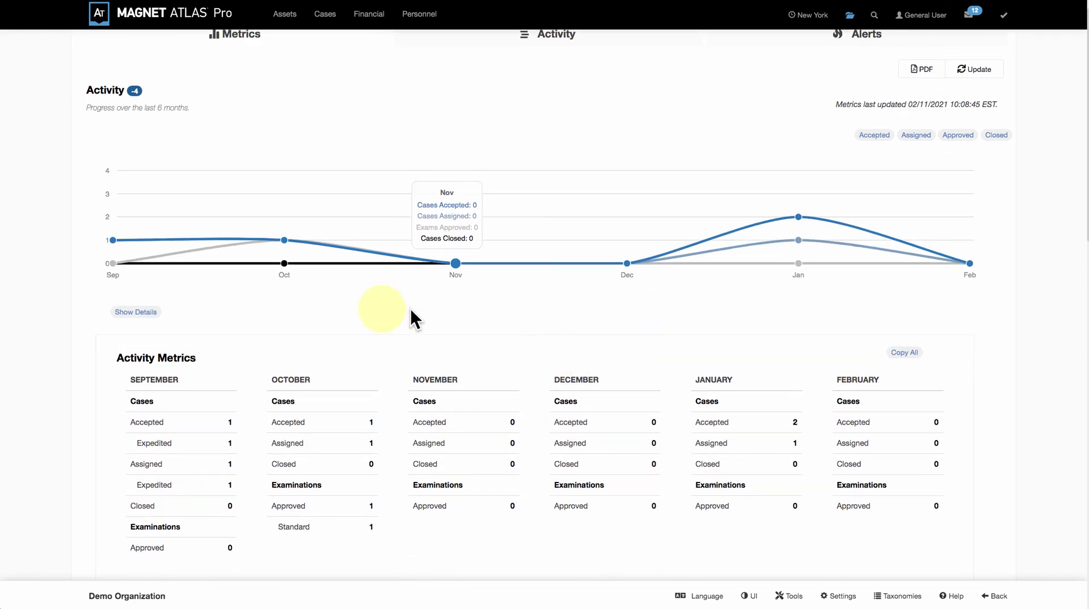
pyautogui.scroll(-5, 411, 308)
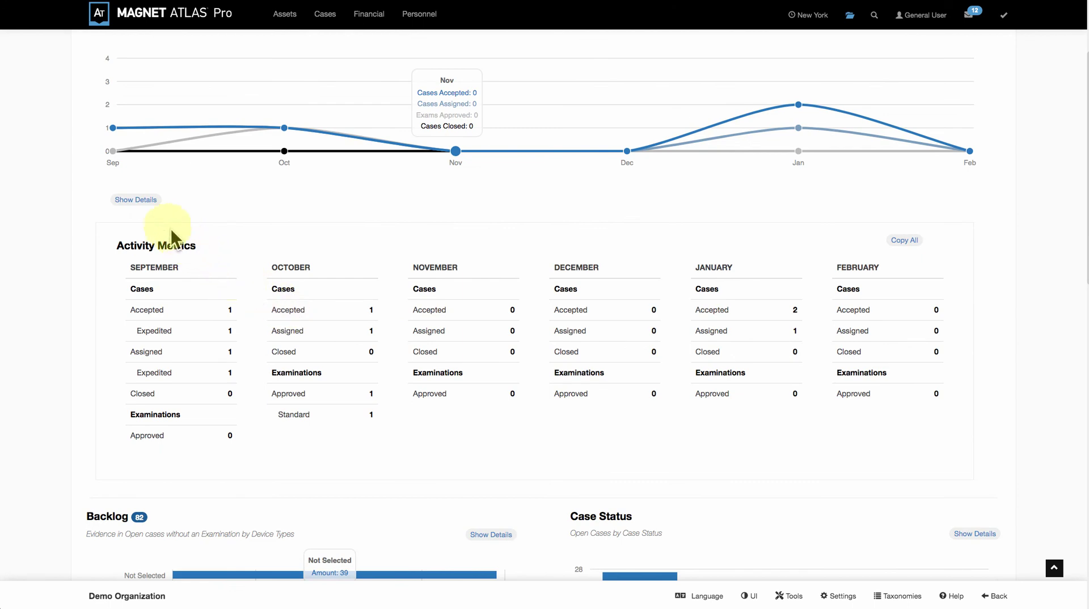
pyautogui.click(146, 203)
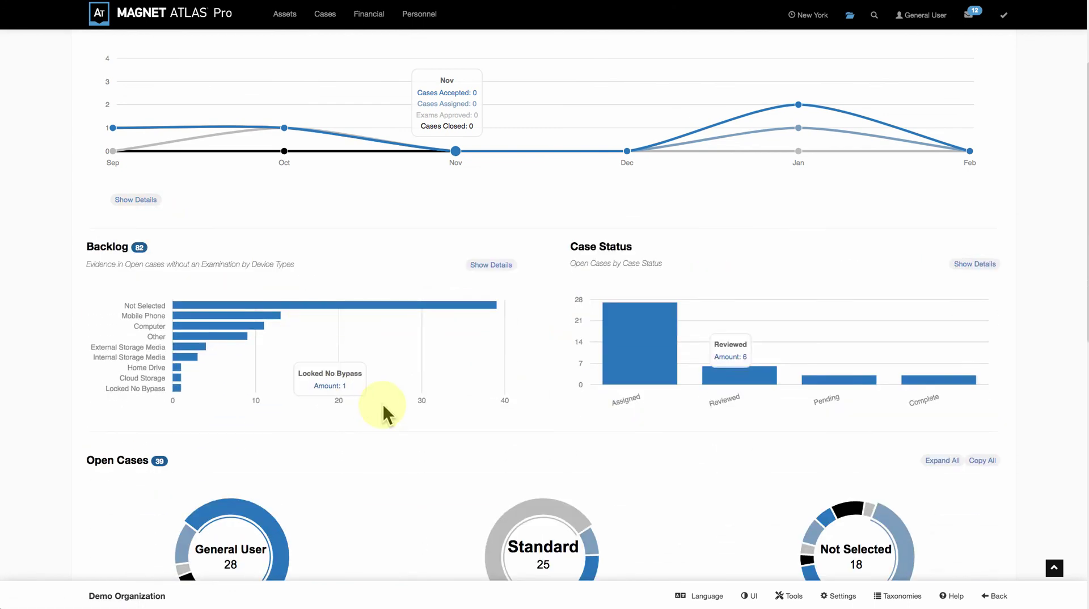
# Step: Scroll to the Backlog charts showing 82 evidence items and 39 open cases
pyautogui.scroll(-4, 383, 404)
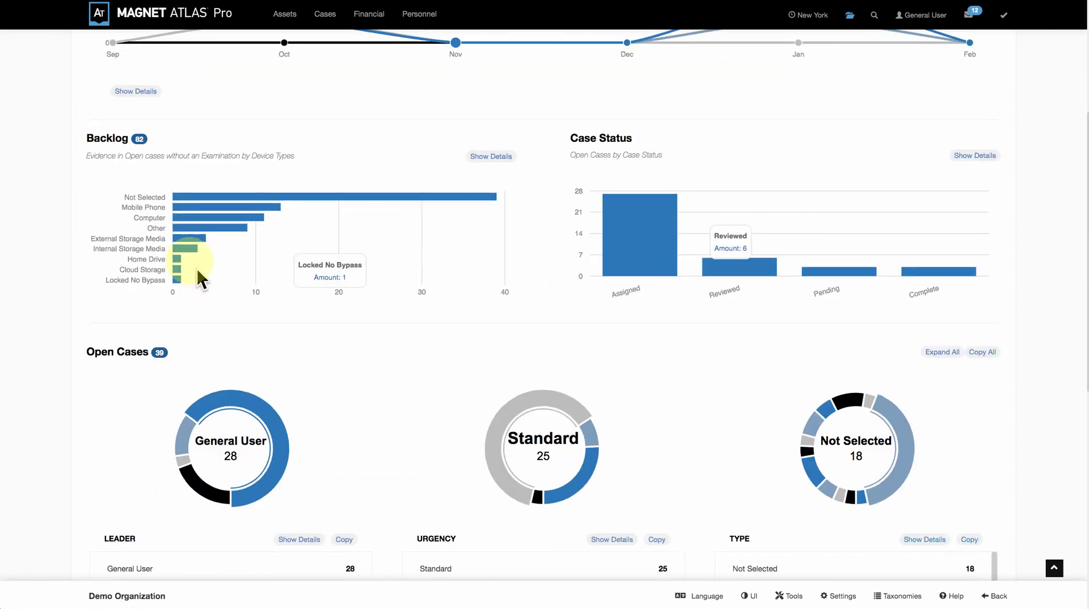
pyautogui.moveTo(127, 141); pyautogui.dragTo(106, 141)
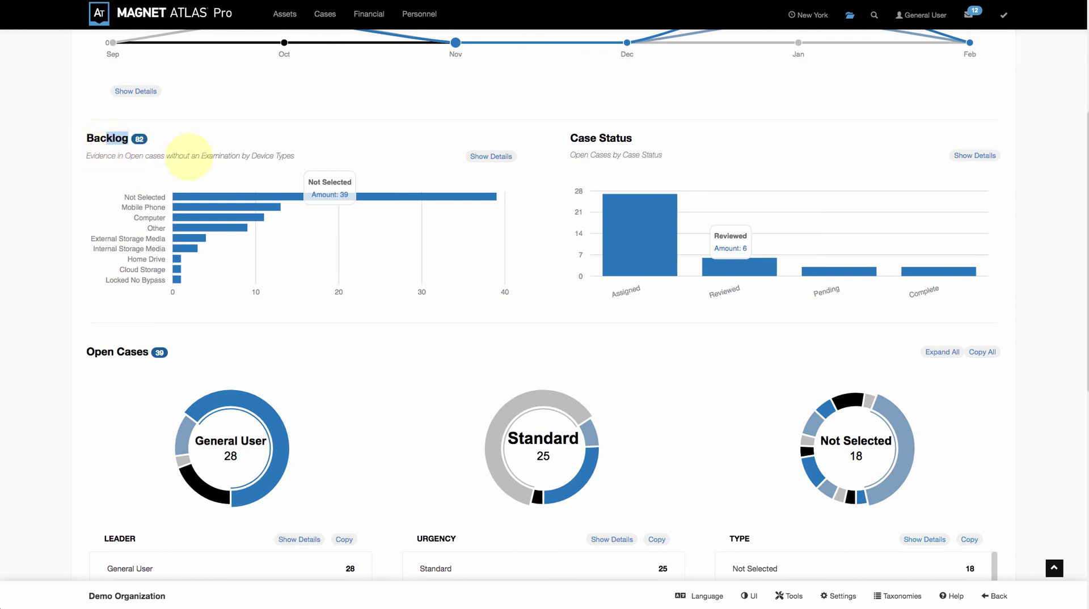
pyautogui.click(190, 156)
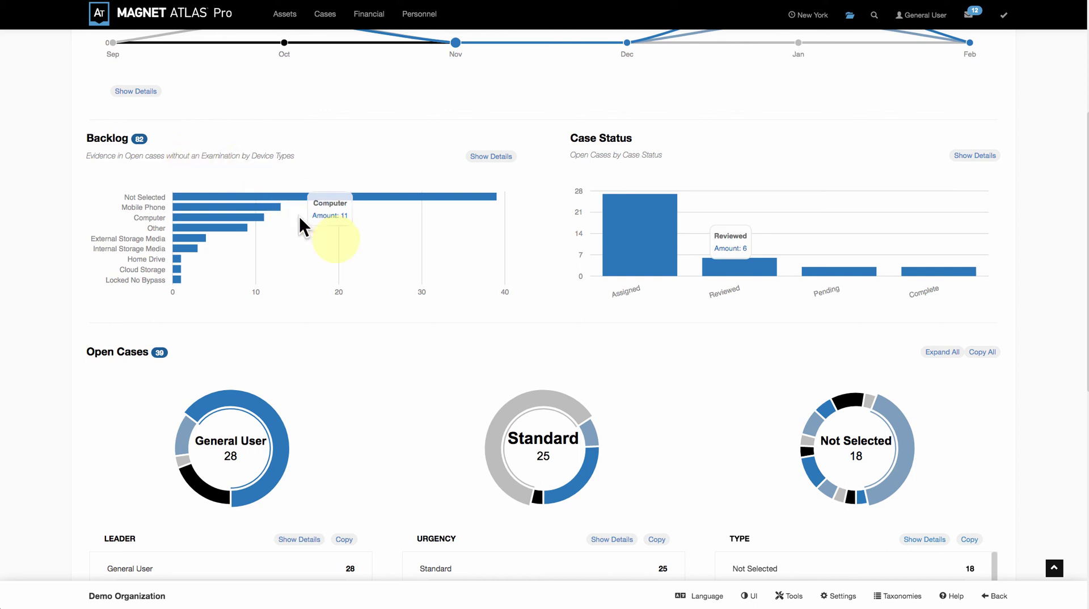
pyautogui.scroll(-1, 557, 318)
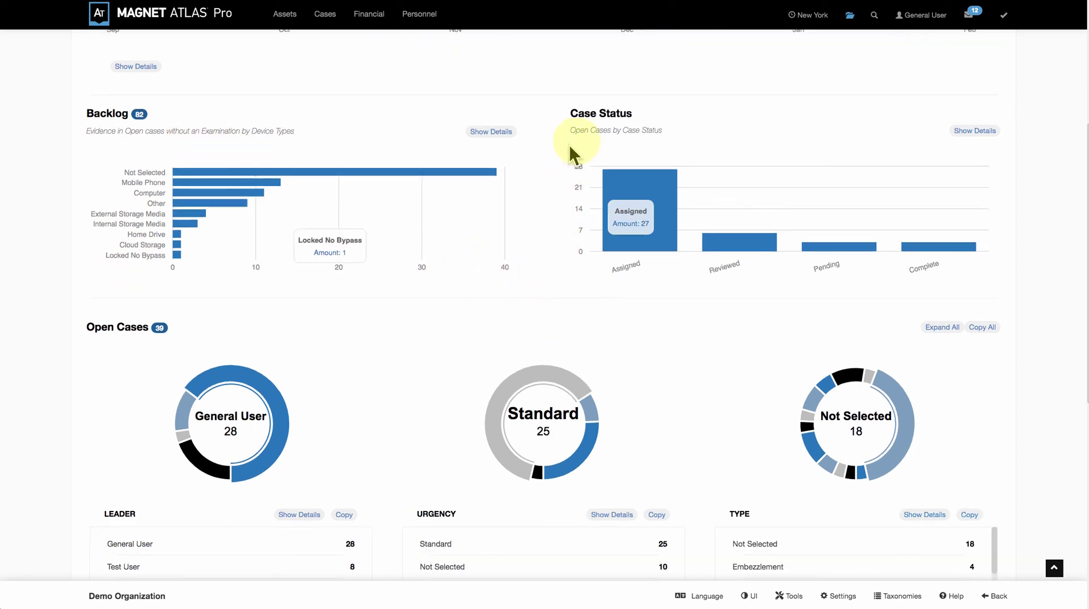
pyautogui.scroll(-3, 418, 357)
pyautogui.scroll(-1, 417, 358)
pyautogui.scroll(-1, 362, 366)
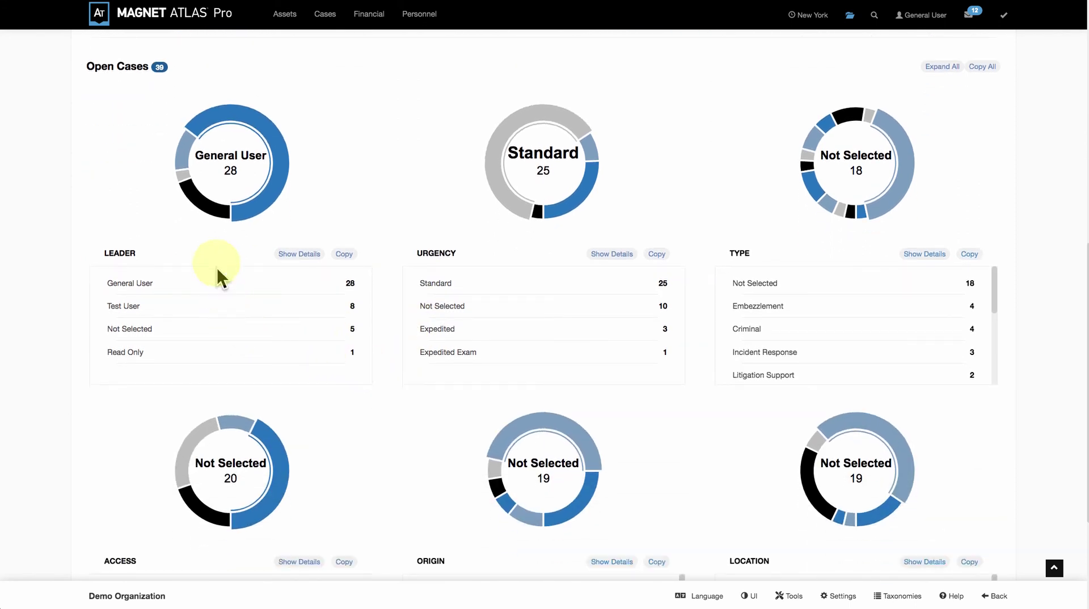
pyautogui.moveTo(209, 205)
pyautogui.moveTo(850, 211)
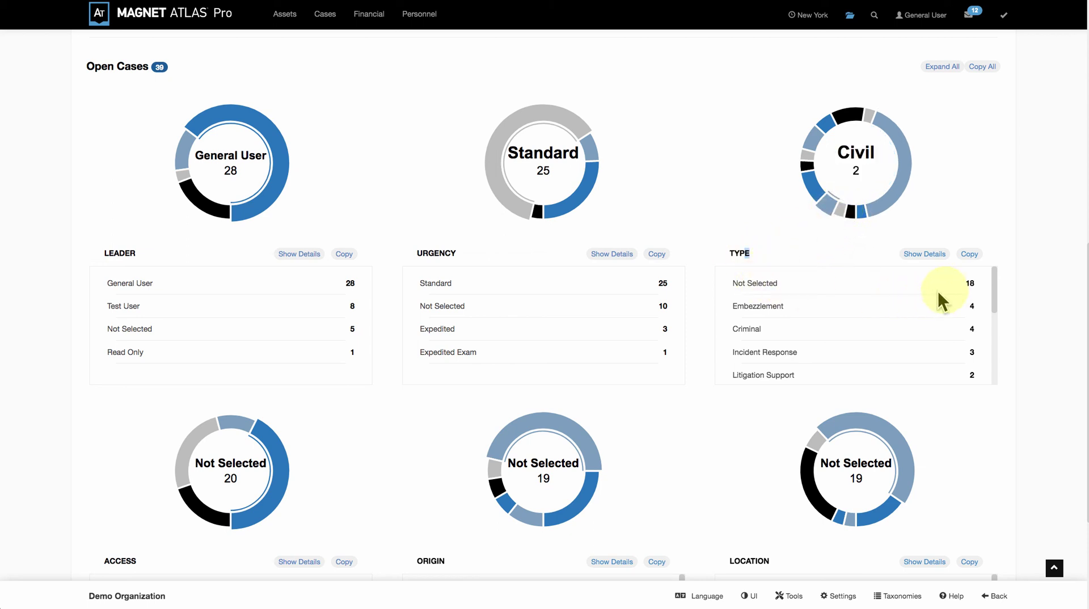
pyautogui.moveTo(992, 284)
pyautogui.mouseDown()
pyautogui.moveTo(994, 364)
pyautogui.moveTo(992, 279)
pyautogui.mouseUp()
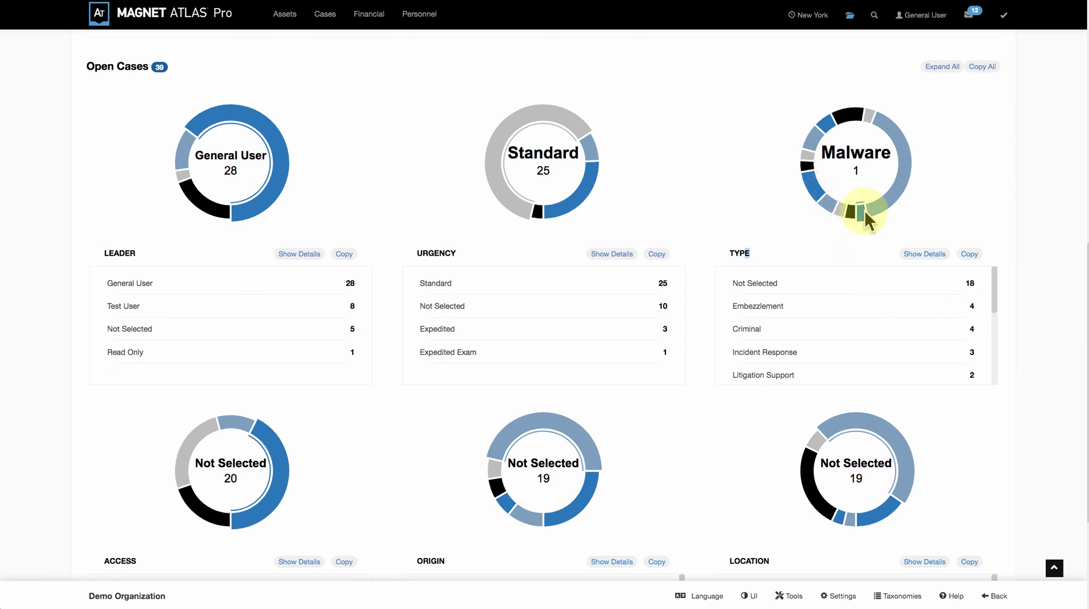
pyautogui.scroll(-2, 670, 432)
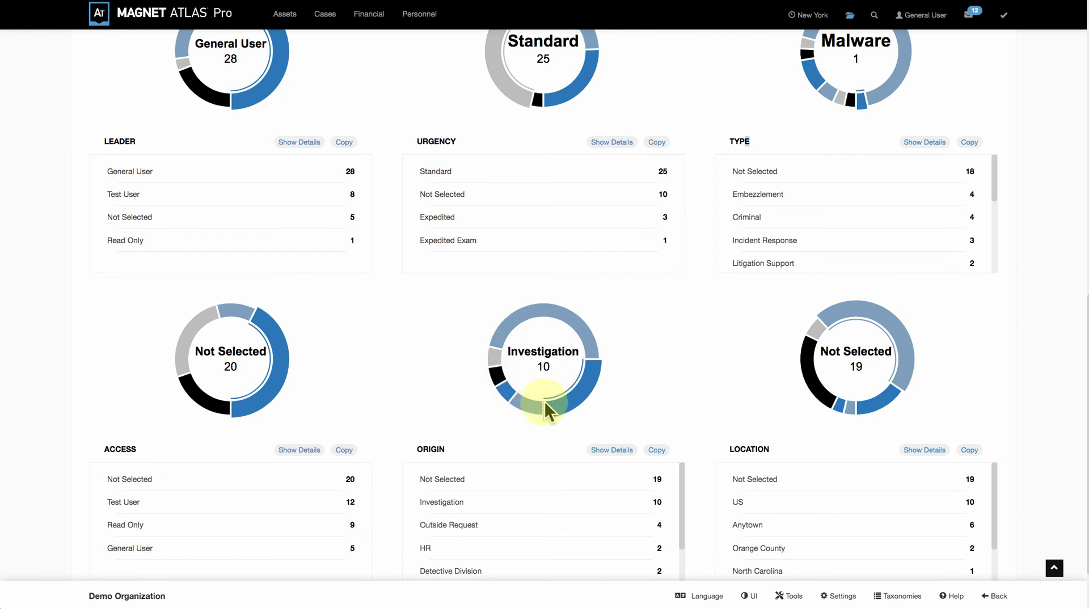
pyautogui.tripleClick(467, 453)
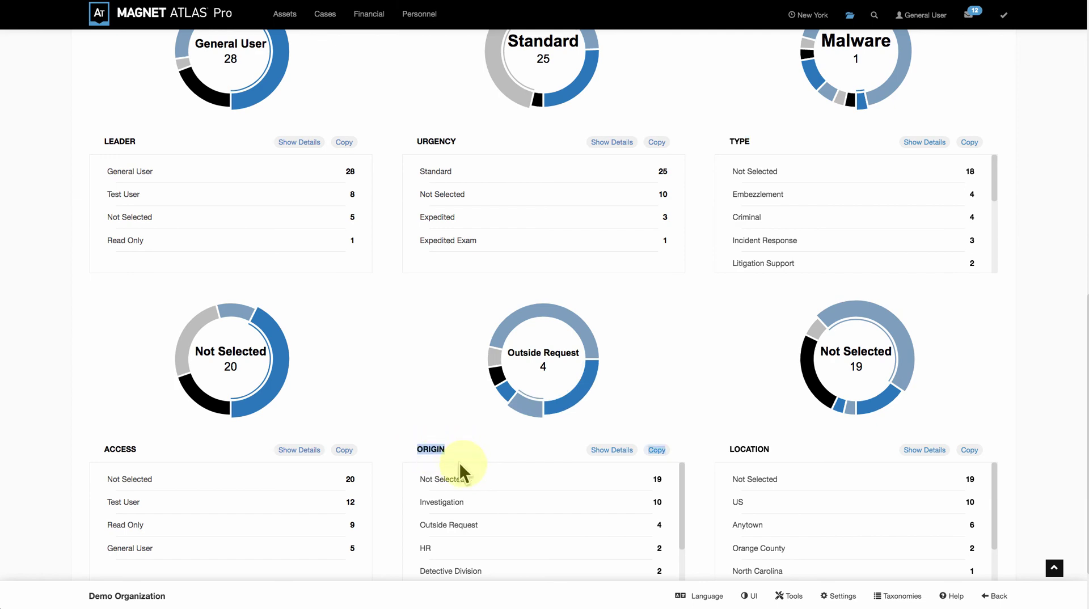
pyautogui.click(760, 465)
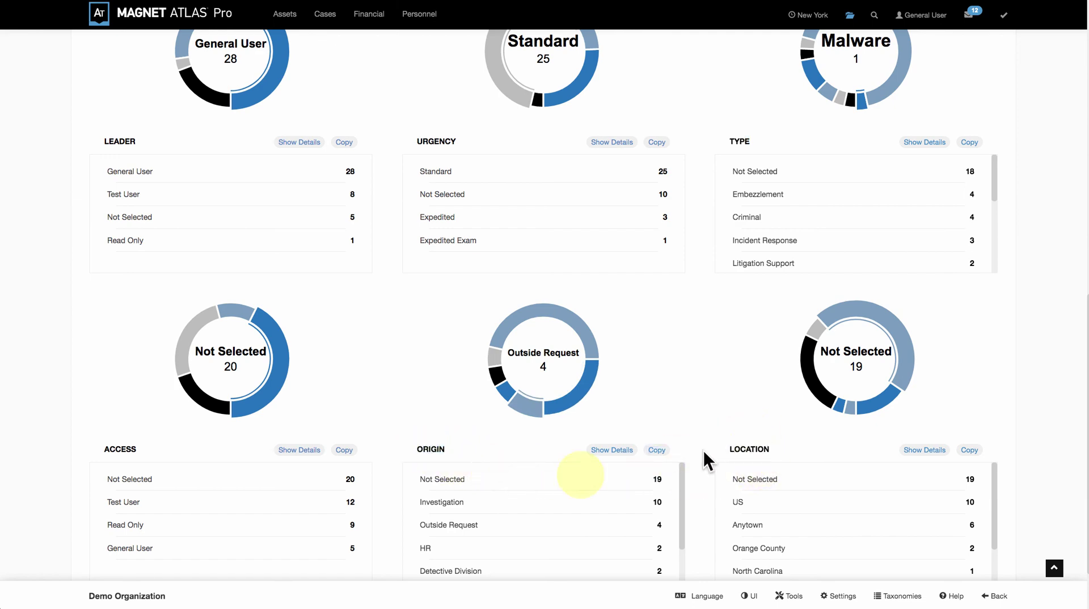
pyautogui.scroll(4, 404, 429)
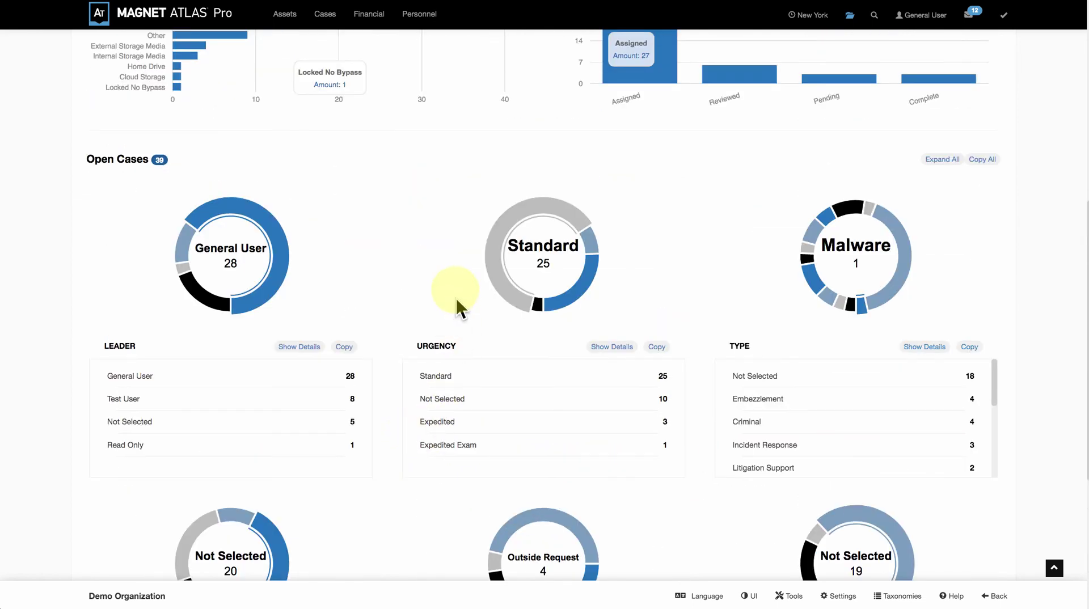
# Step: Open the Leader details list and review open cases down to Not Selected and Read Only
pyautogui.click(301, 347)
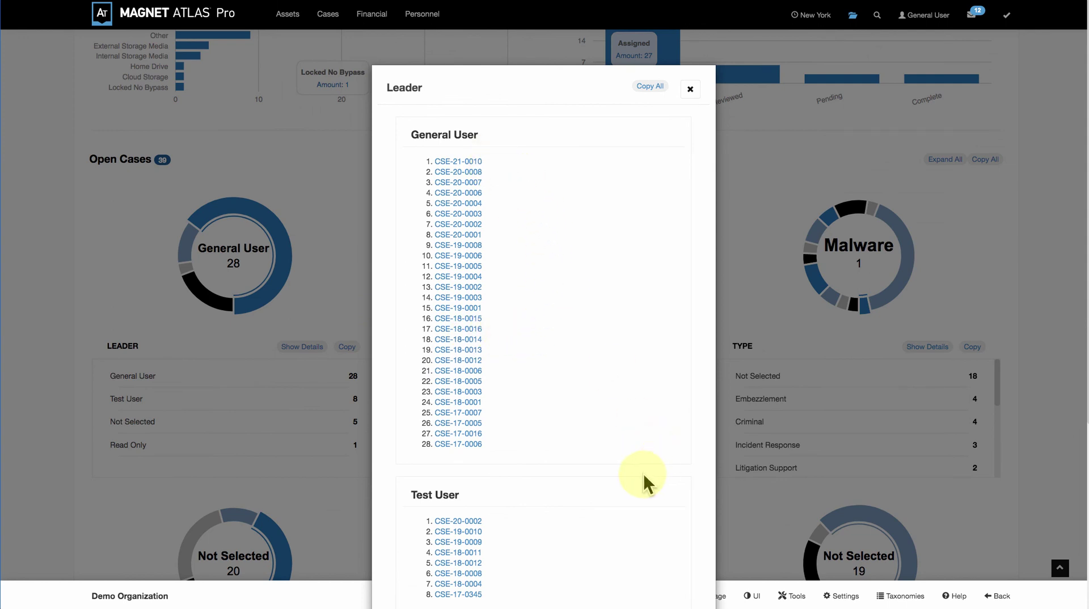
pyautogui.scroll(-1, 642, 476)
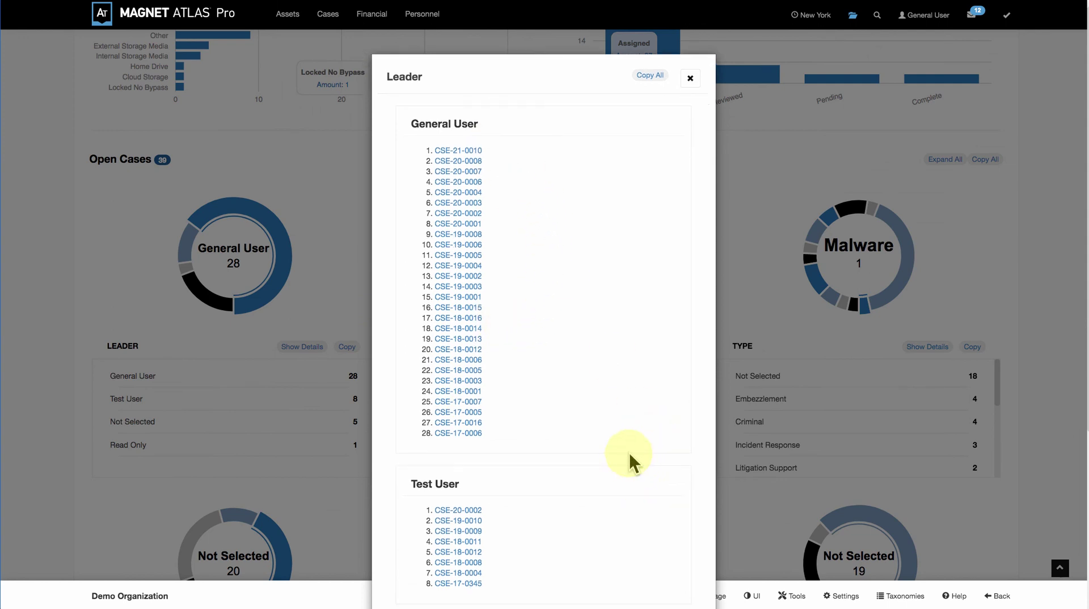
pyautogui.scroll(-10, 628, 452)
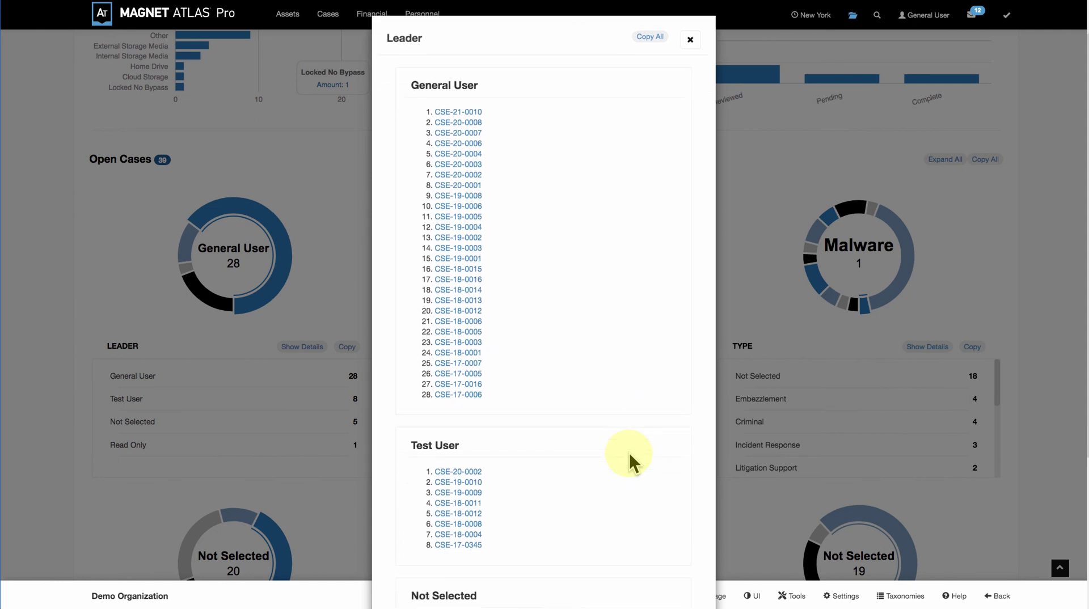
pyautogui.moveTo(410, 386); pyautogui.dragTo(476, 385)
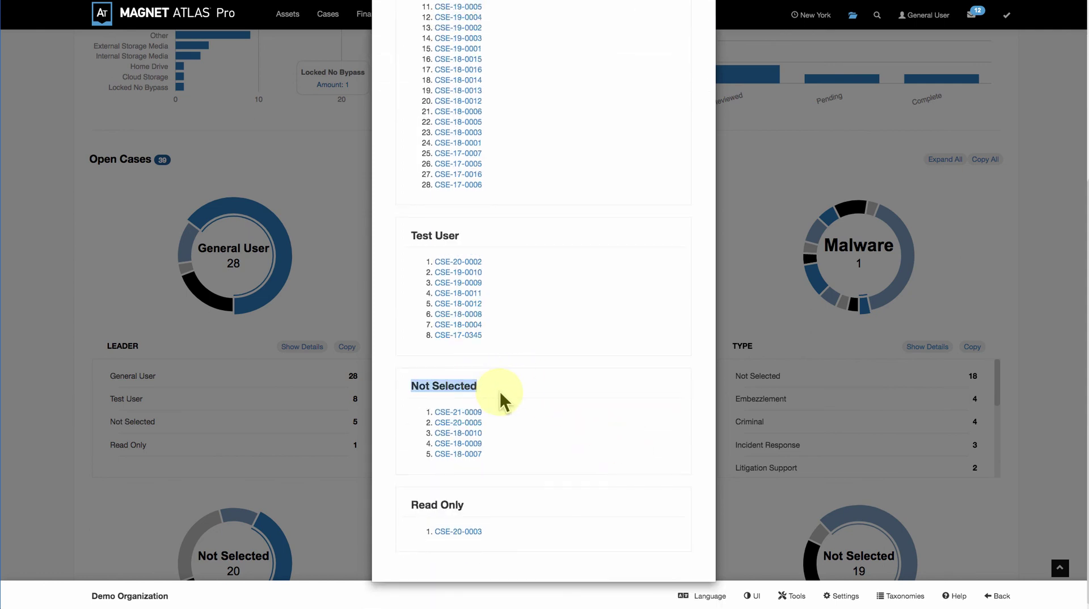